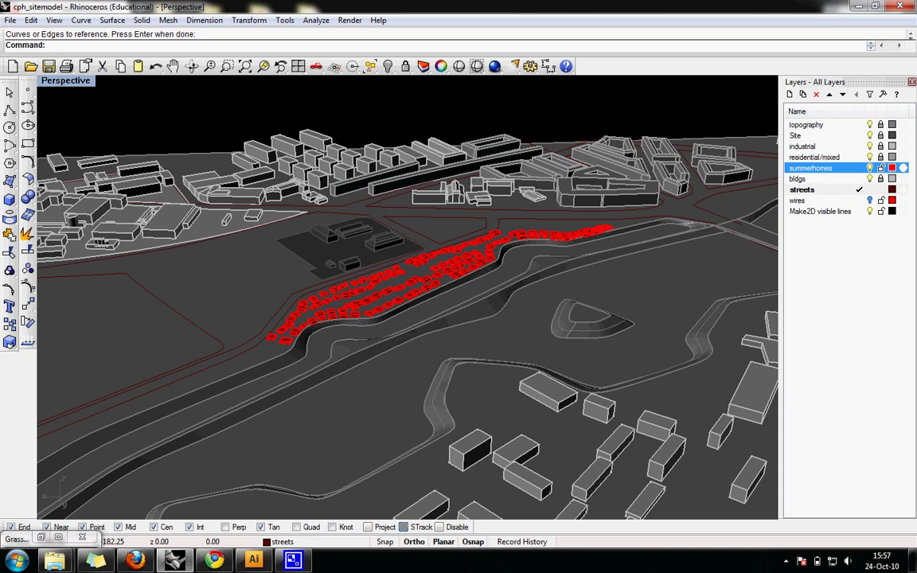
- Show the wires layer and hide the summerhomes layer so only the flat house outlines appear along the canal
{"action": "right_click_drag", "start_coordinate": [406, 318], "coordinate": [380, 344]}
{"action": "scroll", "coordinate": [423, 299], "scroll_direction": "up", "scroll_amount": 8}
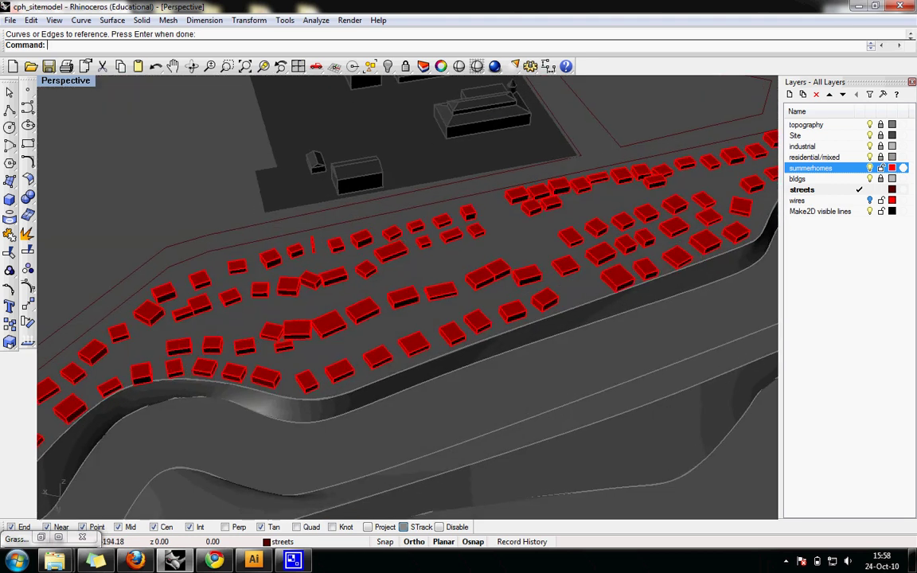
{"action": "left_click", "coordinate": [869, 200]}
{"action": "left_click", "coordinate": [869, 168]}
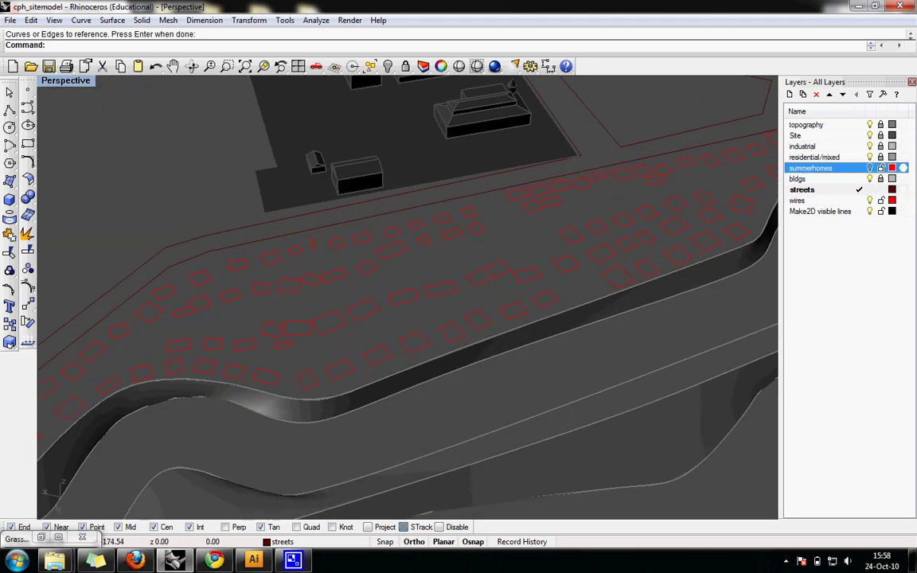
- Examine the house outline curves from several angles and briefly compare them with the summerhomes layer
{"action": "right_click_drag", "start_coordinate": [429, 286], "coordinate": [410, 248], "text": "shift"}
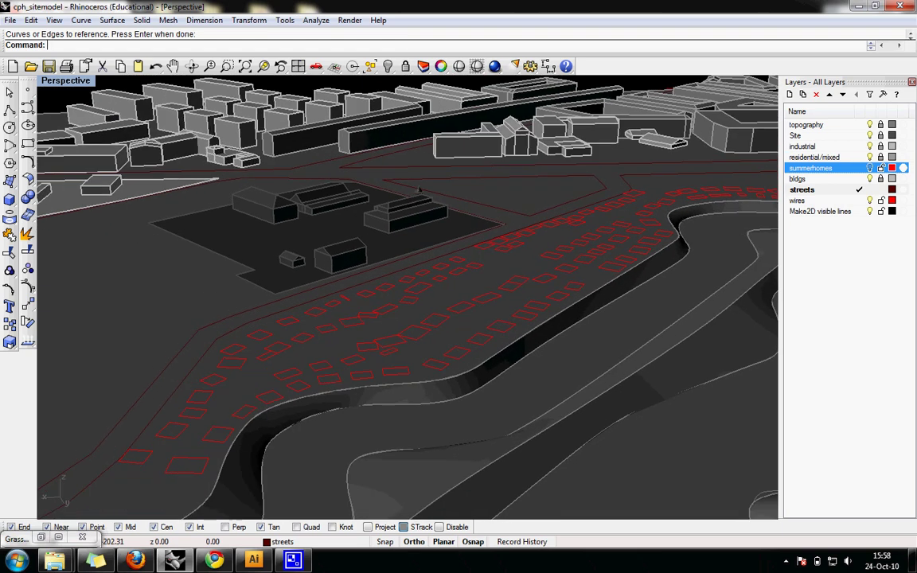
{"action": "scroll", "coordinate": [374, 382], "scroll_direction": "up", "scroll_amount": 2}
{"action": "right_click_drag", "start_coordinate": [374, 381], "coordinate": [369, 379]}
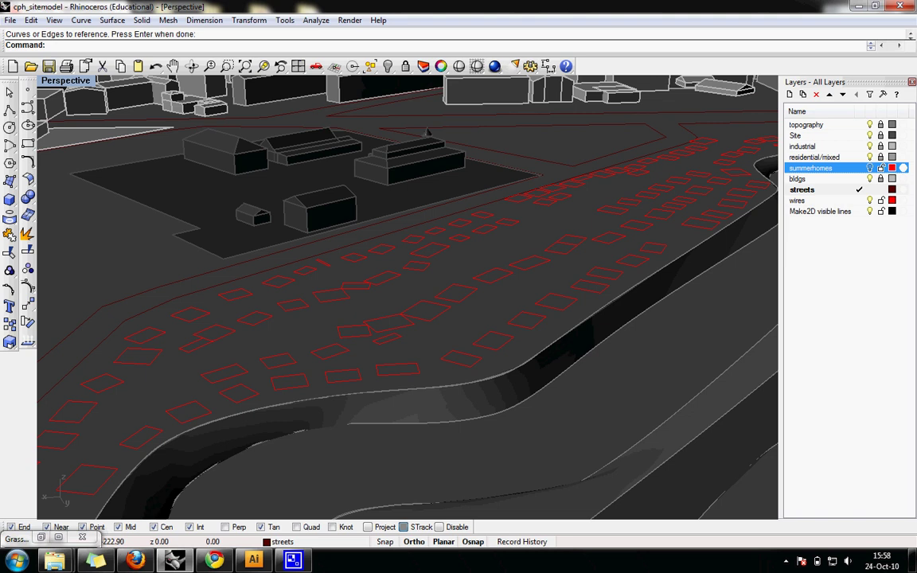
{"action": "right_click_drag", "start_coordinate": [429, 295], "coordinate": [407, 322]}
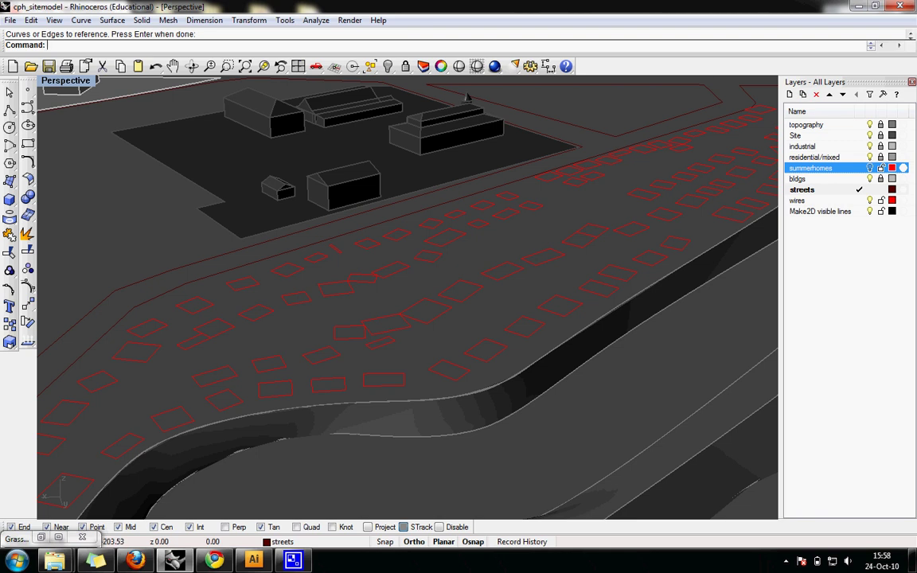
{"action": "left_click", "coordinate": [869, 168]}
{"action": "mouse_move", "coordinate": [398, 335]}
{"action": "right_mouse_down"}
{"action": "mouse_move", "coordinate": [457, 270]}
{"action": "mouse_move", "coordinate": [441, 314]}
{"action": "mouse_move", "coordinate": [410, 343]}
{"action": "right_mouse_up"}
{"action": "left_click", "coordinate": [868, 168]}
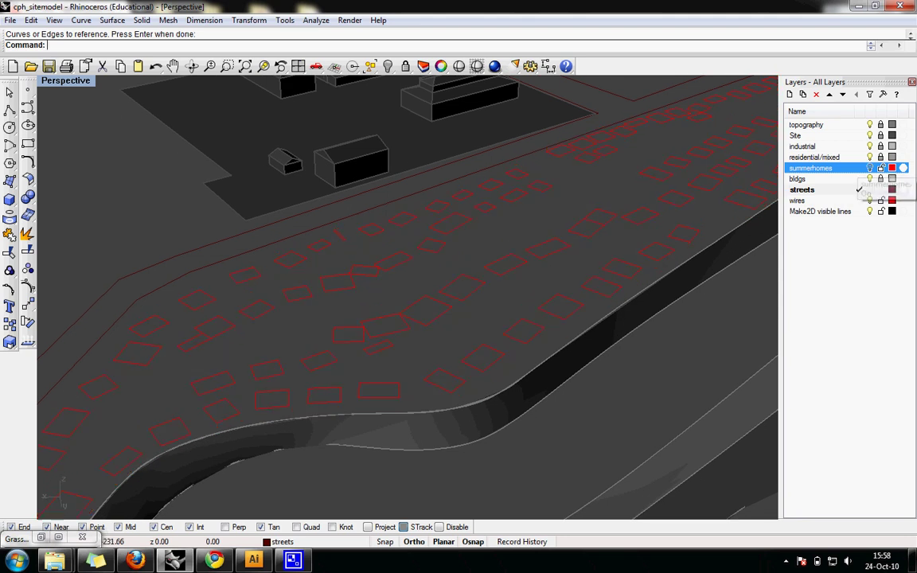
- Switch to Grasshopper and reference all curves on the wires layer in the Base Plan Crvs parameter
{"action": "left_click", "coordinate": [40, 537]}
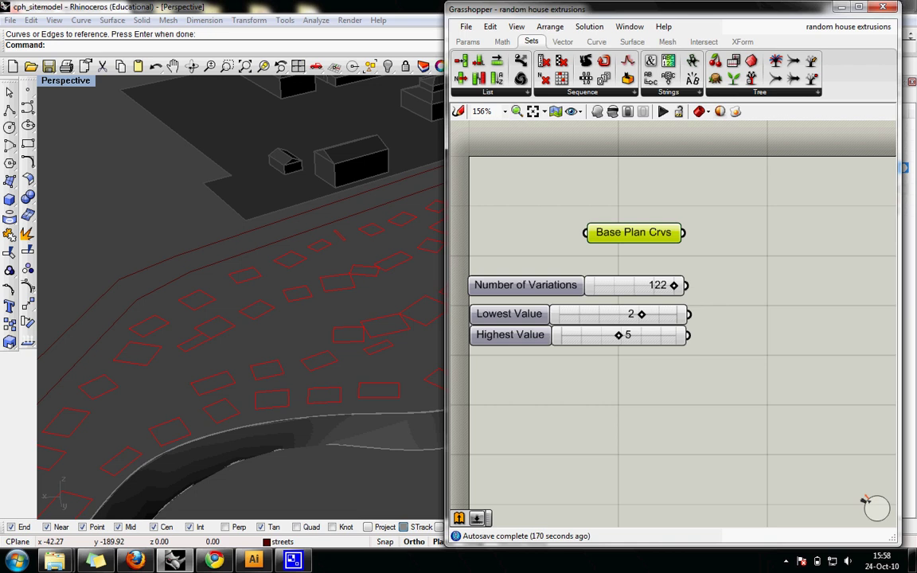
{"action": "right_click_drag", "start_coordinate": [239, 310], "coordinate": [318, 318]}
{"action": "right_click_drag", "start_coordinate": [224, 121], "coordinate": [177, 158]}
{"action": "left_click_drag", "start_coordinate": [633, 232], "coordinate": [621, 227]}
{"action": "right_click", "coordinate": [618, 230]}
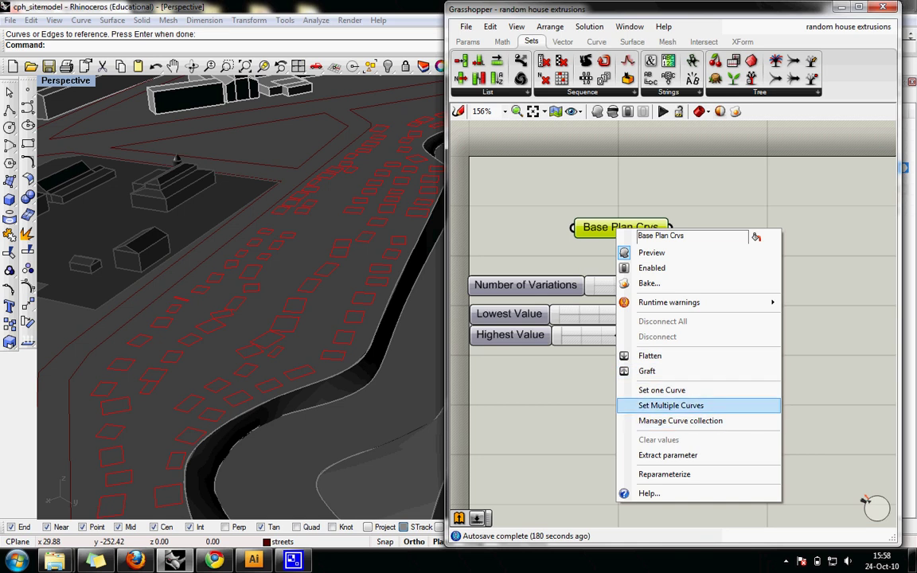
{"action": "left_click", "coordinate": [671, 405]}
{"action": "right_click", "coordinate": [802, 190]}
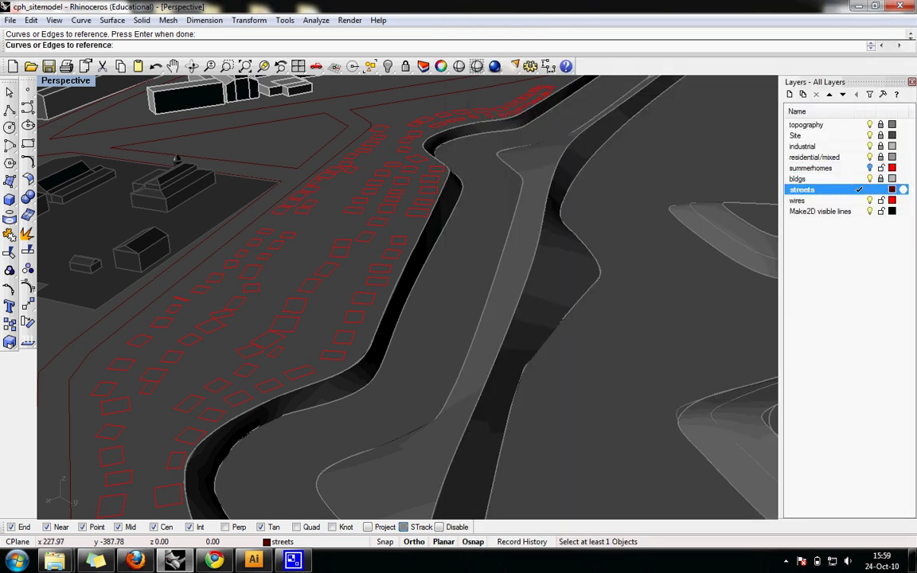
{"action": "left_click", "coordinate": [765, 208]}
{"action": "left_click", "coordinate": [796, 200]}
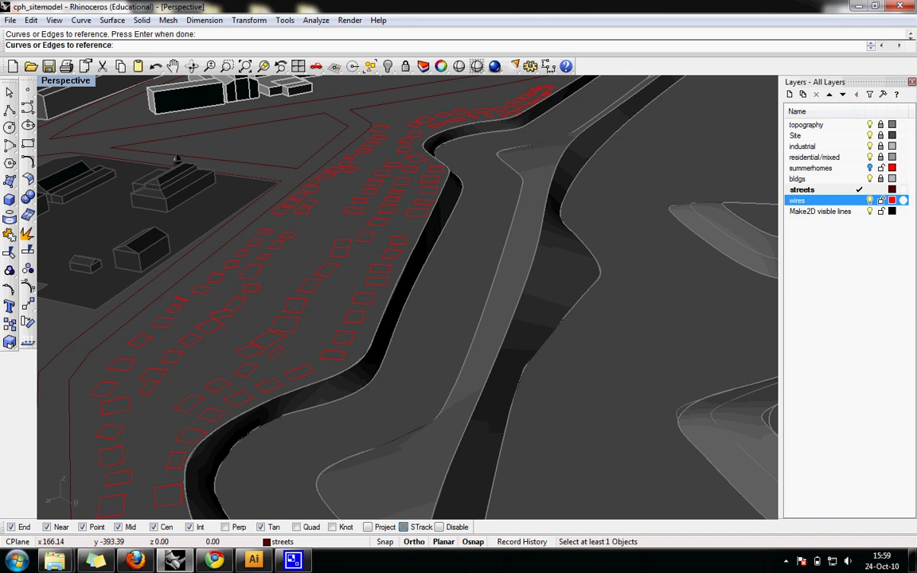
{"action": "right_click", "coordinate": [796, 200]}
{"action": "left_click", "coordinate": [831, 337]}
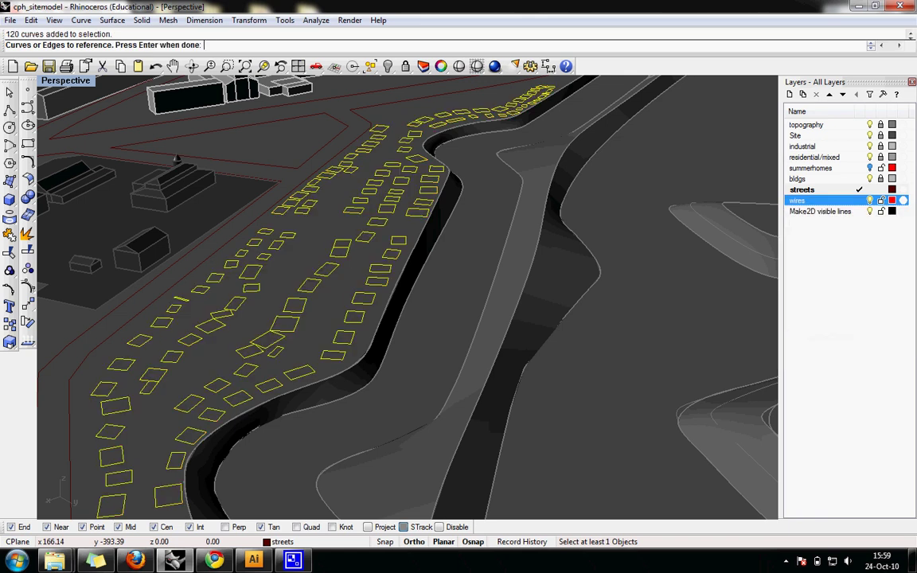
{"action": "key", "text": "Return"}
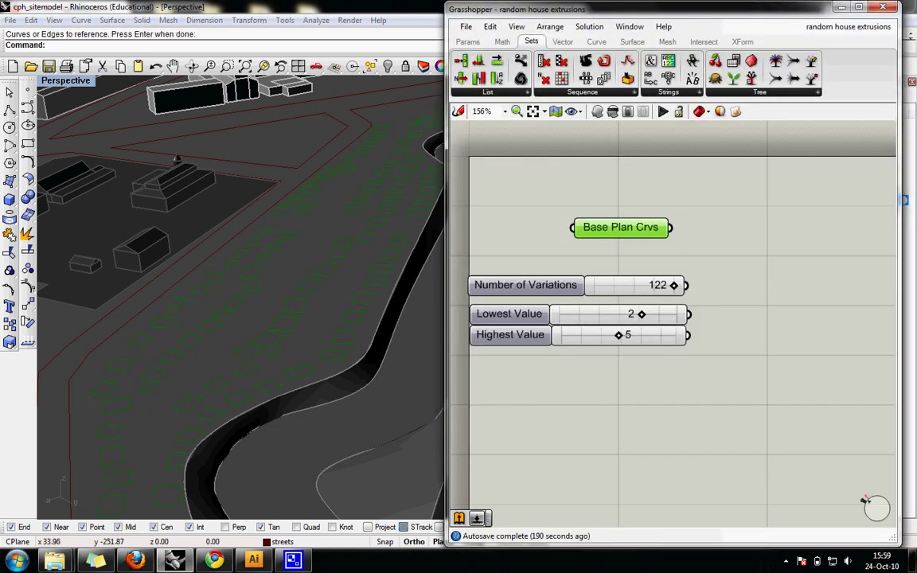
{"action": "left_click_drag", "start_coordinate": [621, 227], "coordinate": [625, 233]}
{"action": "left_click", "coordinate": [527, 285]}
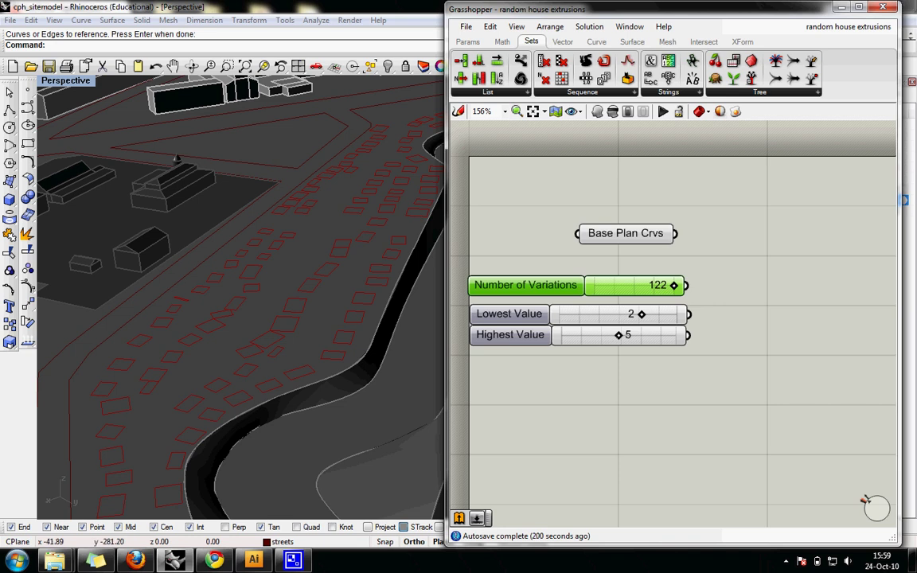
{"action": "key", "text": "Escape"}
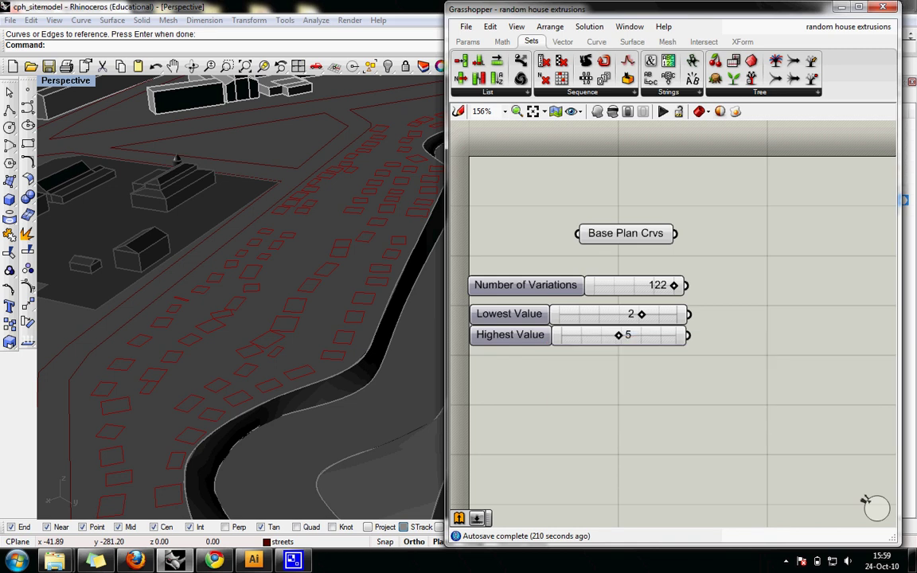
{"action": "left_click", "coordinate": [509, 314]}
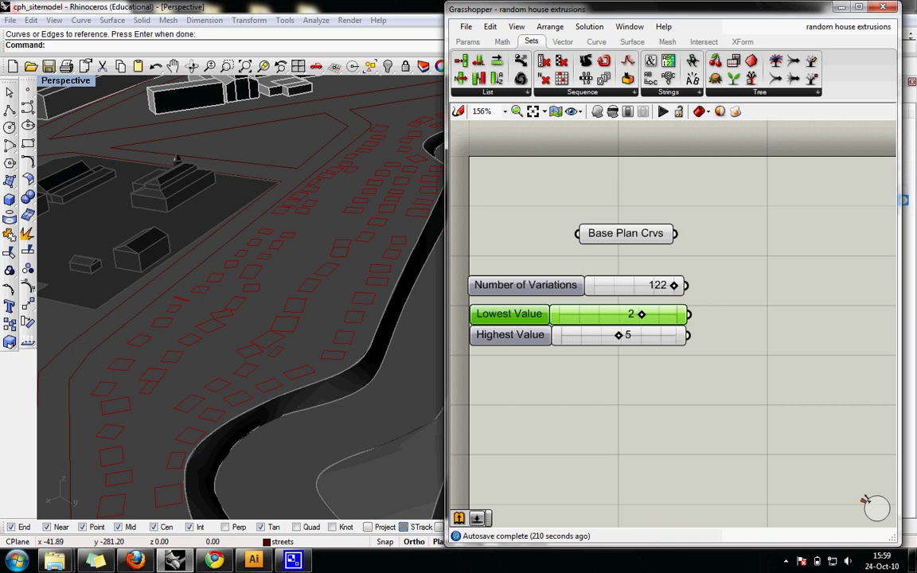
{"action": "left_click", "coordinate": [567, 390]}
- Add an Extrude component beside Base Plan Crvs and connect the curves to its base input
{"action": "right_click_drag", "start_coordinate": [637, 390], "coordinate": [606, 401]}
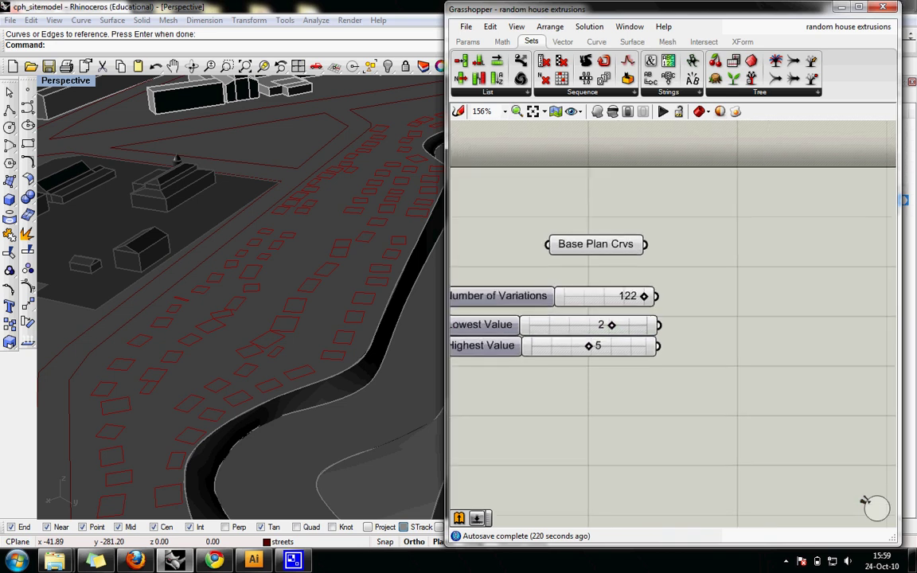
{"action": "left_click", "coordinate": [595, 244]}
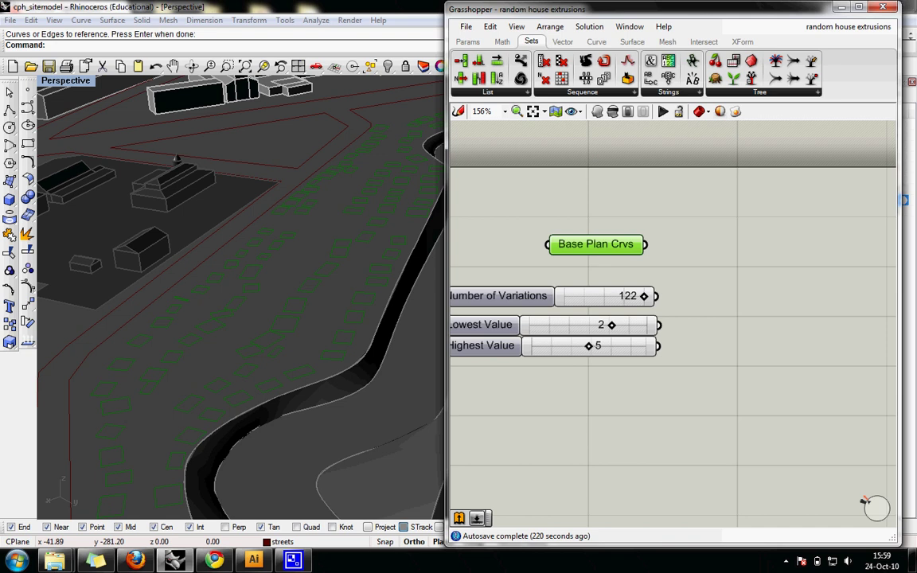
{"action": "scroll", "coordinate": [632, 68], "scroll_direction": "down", "scroll_amount": 3}
{"action": "left_click", "coordinate": [627, 92]}
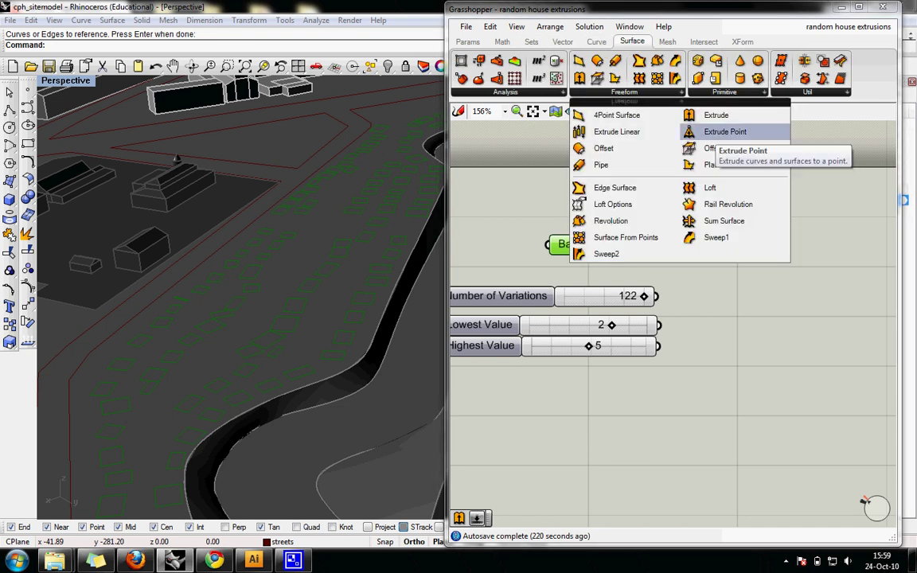
{"action": "left_click", "coordinate": [718, 116]}
{"action": "left_click", "coordinate": [787, 270]}
{"action": "left_click_drag", "start_coordinate": [786, 270], "coordinate": [645, 244]}
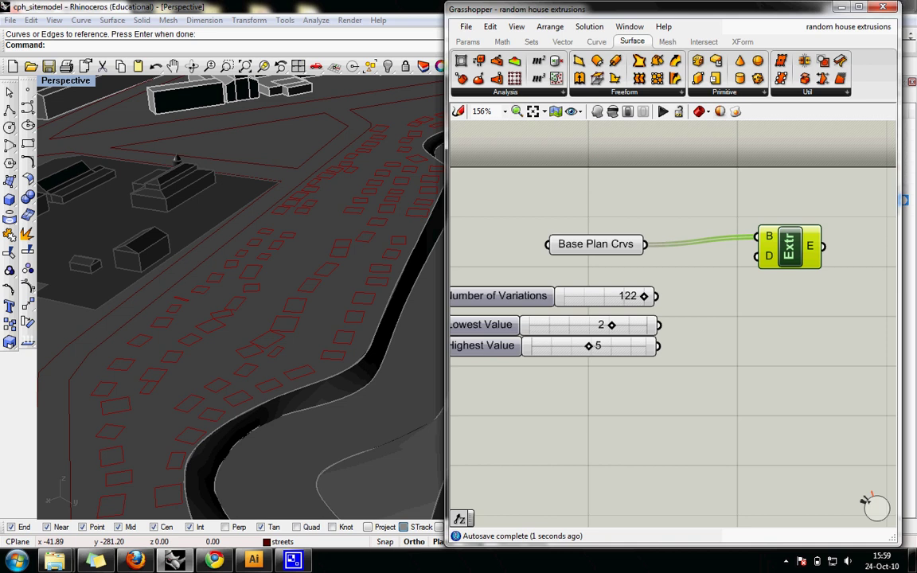
{"action": "left_click_drag", "start_coordinate": [789, 247], "coordinate": [810, 252]}
{"action": "left_click", "coordinate": [787, 296]}
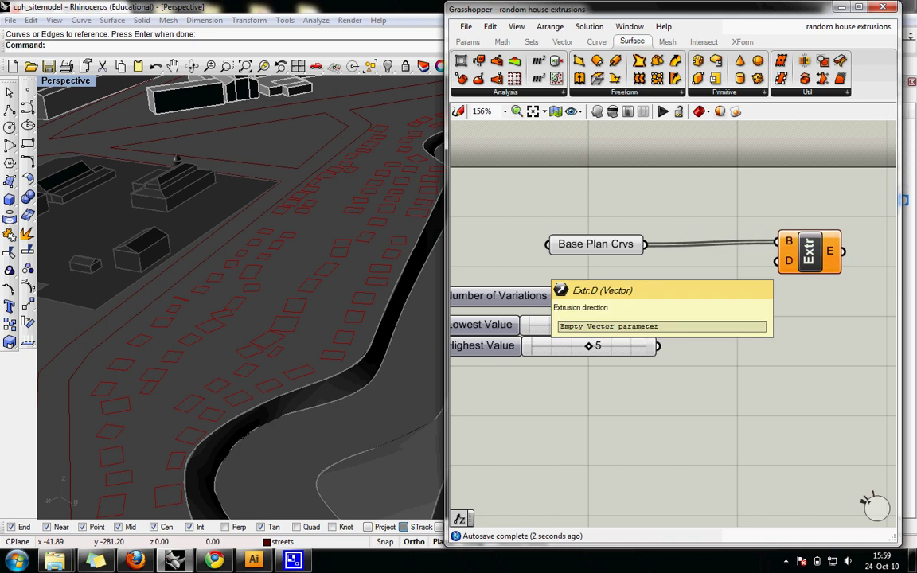
- Add a Unit Z vector component in front of Extrude and connect it to the direction input
{"action": "scroll", "coordinate": [604, 41], "scroll_direction": "up", "scroll_amount": 2}
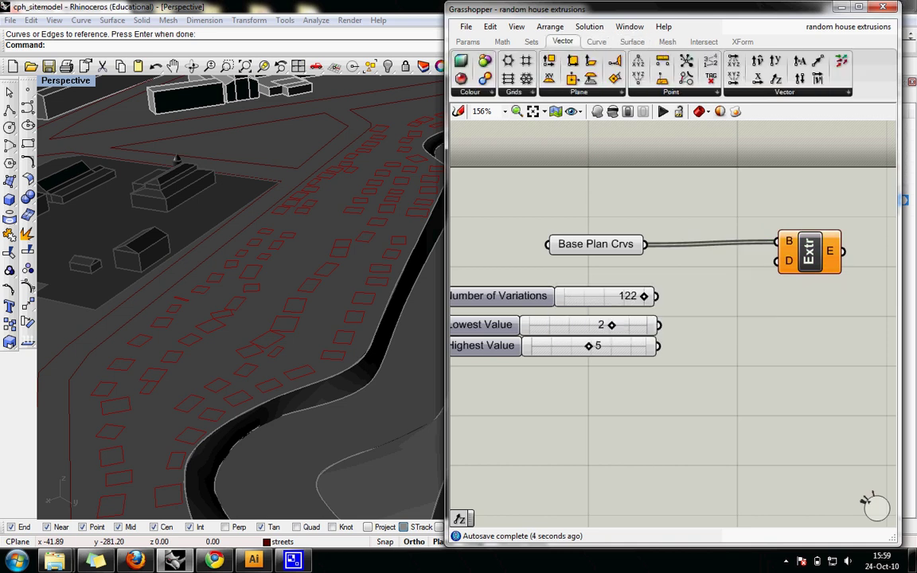
{"action": "scroll", "coordinate": [589, 42], "scroll_direction": "down", "scroll_amount": 1}
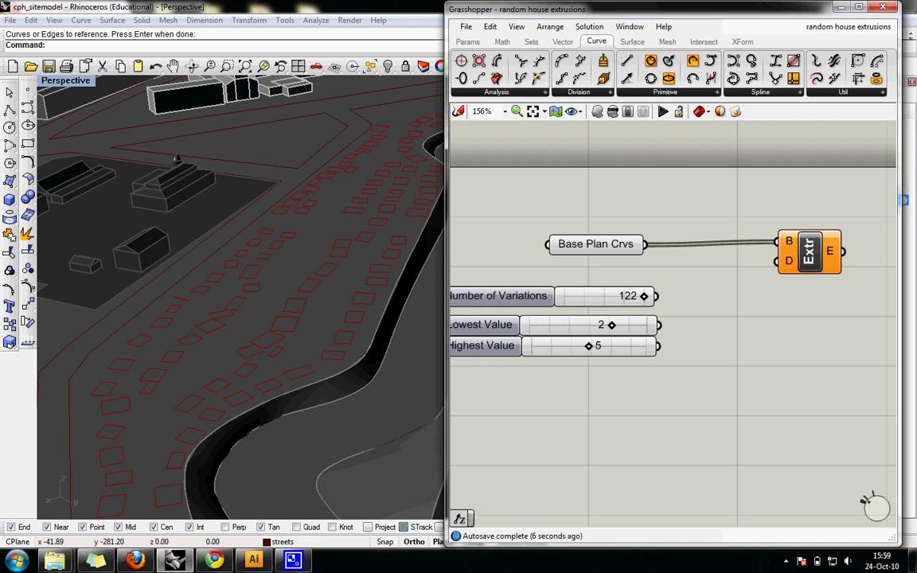
{"action": "scroll", "coordinate": [589, 41], "scroll_direction": "up", "scroll_amount": 1}
{"action": "left_click", "coordinate": [775, 79]}
{"action": "left_click", "coordinate": [731, 219]}
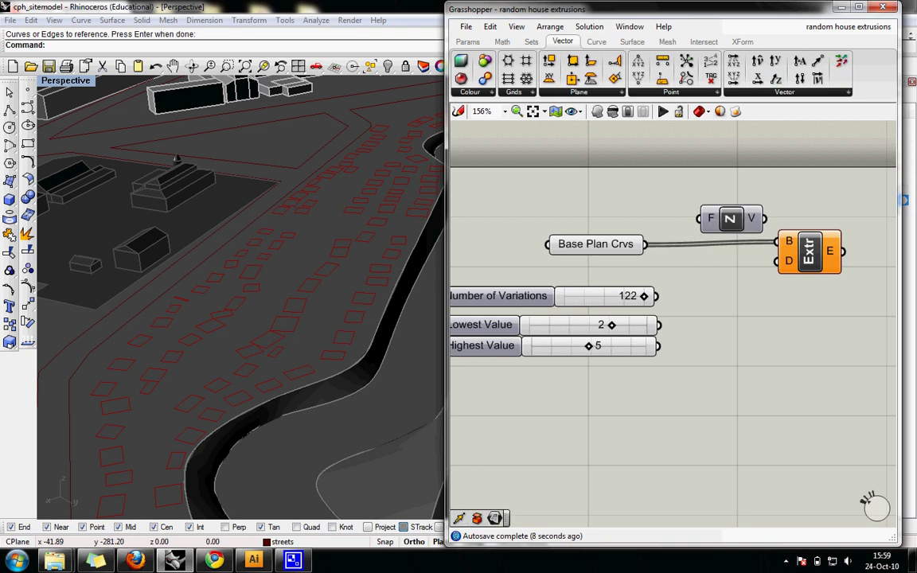
{"action": "left_click_drag", "start_coordinate": [730, 218], "coordinate": [727, 263]}
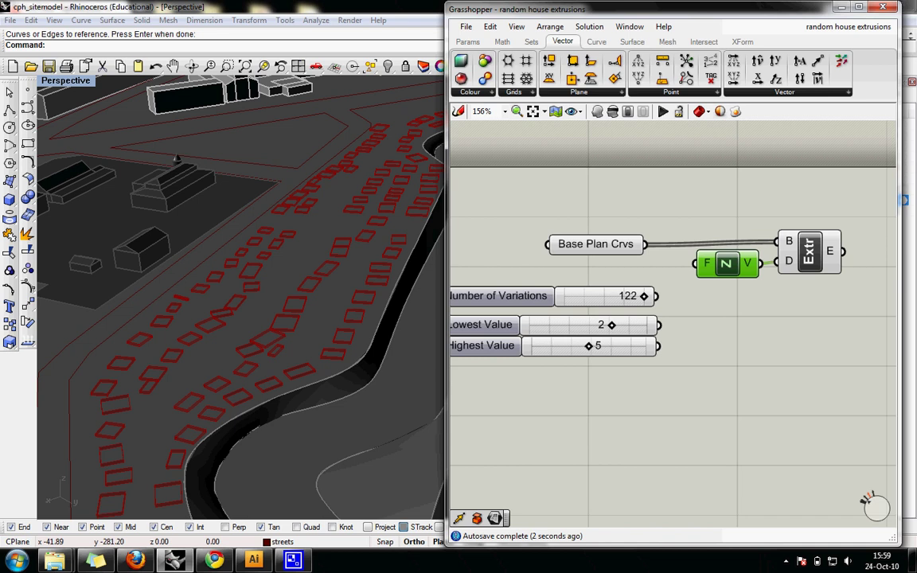
- Set the Unit Z factor to 12 and move the Unit Z and Extrude components farther from the sliders
{"action": "right_click", "coordinate": [706, 263]}
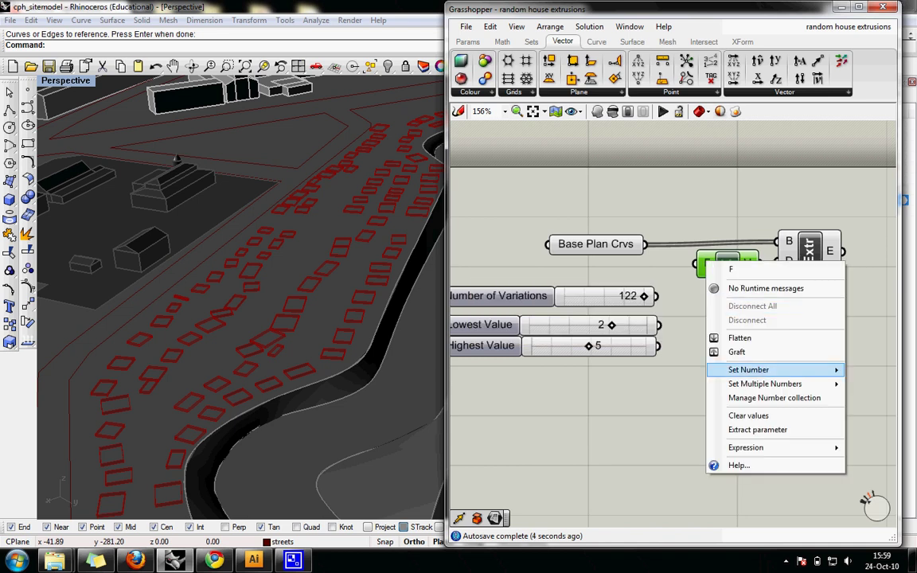
{"action": "mouse_move", "coordinate": [756, 369]}
{"action": "type", "text": "12"}
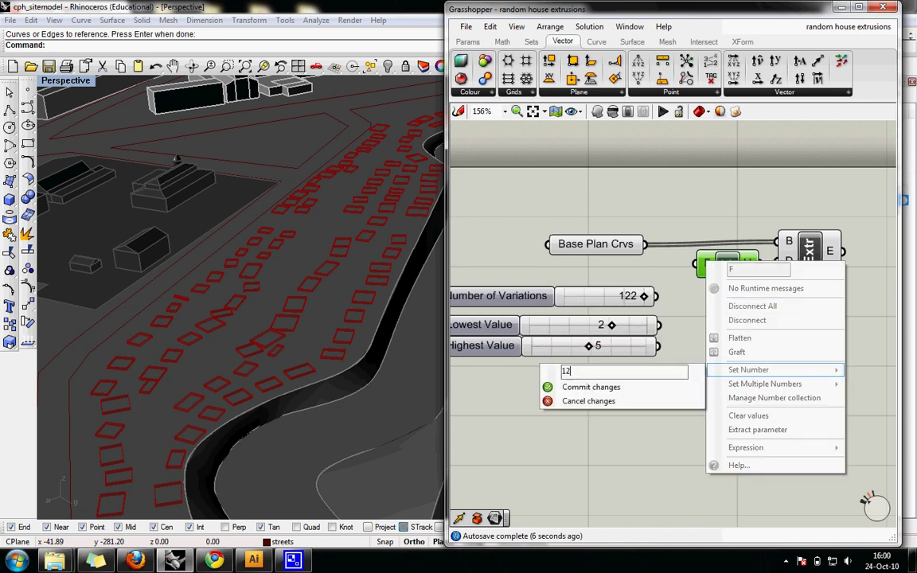
{"action": "key", "text": "Return"}
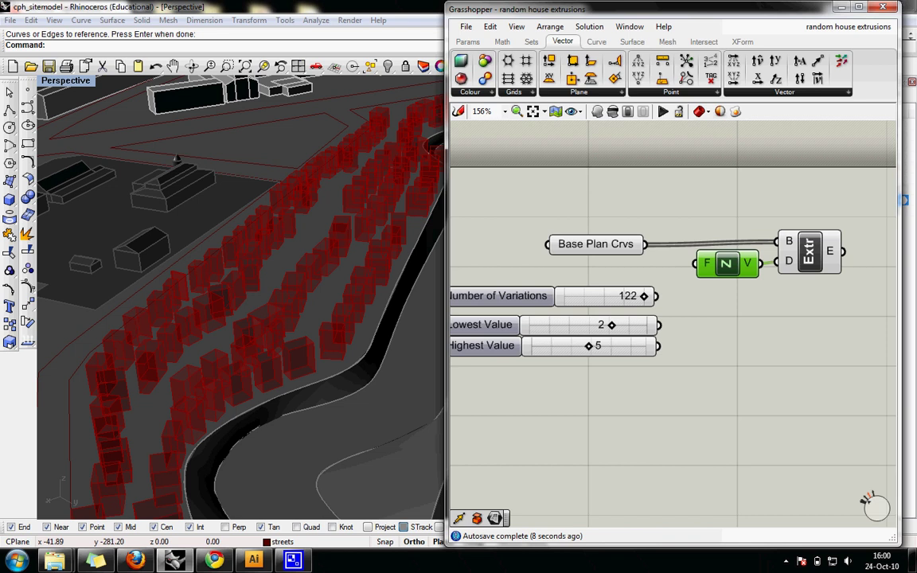
{"action": "left_click_drag", "start_coordinate": [727, 263], "coordinate": [784, 281], "text": "shift"}
{"action": "left_click", "coordinate": [740, 323]}
- Add a Cap component fed by the Extrude output and inspect the capped house volumes in the Rhino viewport
{"action": "mouse_move", "coordinate": [239, 302]}
{"action": "right_mouse_down"}
{"action": "mouse_move", "coordinate": [239, 231]}
{"action": "mouse_move", "coordinate": [271, 266]}
{"action": "mouse_move", "coordinate": [243, 342]}
{"action": "mouse_move", "coordinate": [255, 314]}
{"action": "mouse_move", "coordinate": [246, 338]}
{"action": "mouse_move", "coordinate": [235, 271]}
{"action": "mouse_move", "coordinate": [243, 298]}
{"action": "right_mouse_up"}
{"action": "right_click_drag", "start_coordinate": [803, 342], "coordinate": [648, 346]}
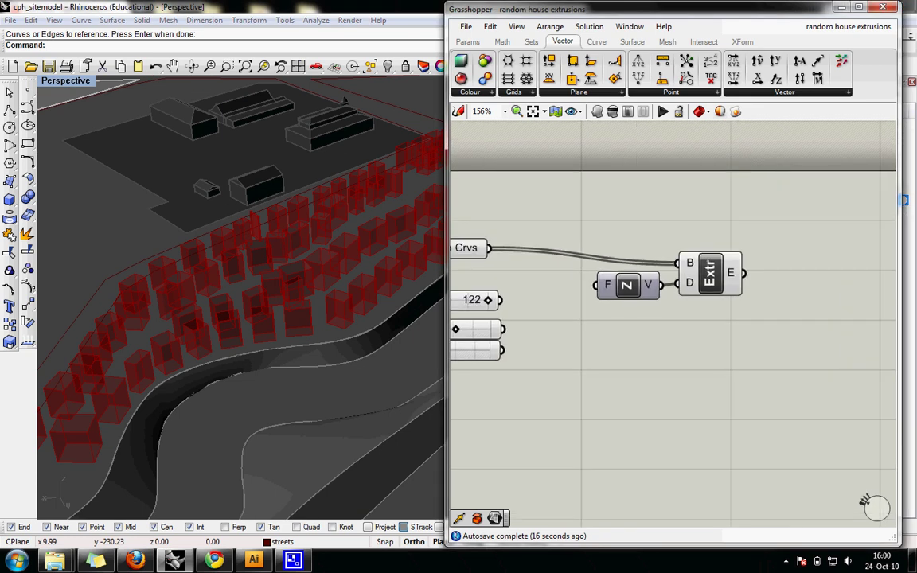
{"action": "double_click", "coordinate": [777, 266]}
{"action": "type", "text": "ca"}
{"action": "key", "text": "Return"}
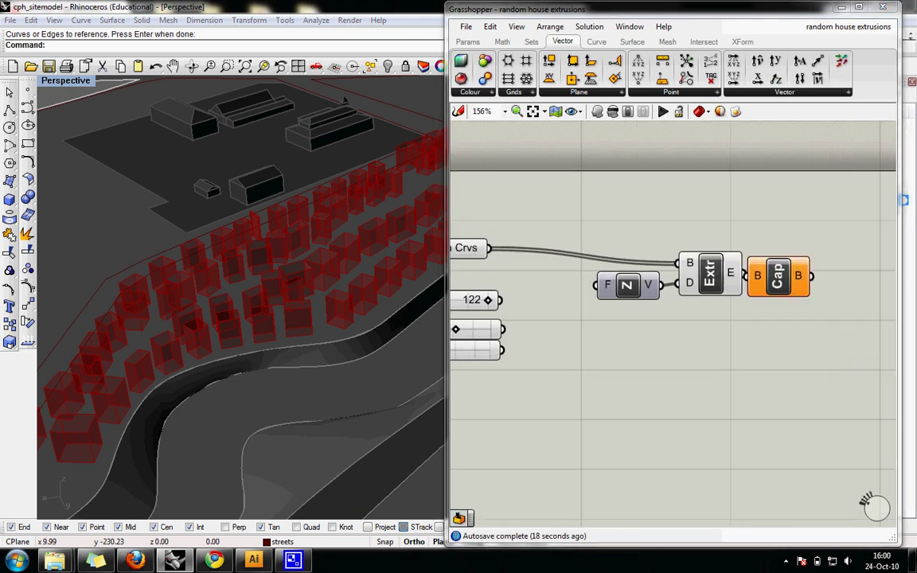
{"action": "left_click_drag", "start_coordinate": [793, 272], "coordinate": [761, 272]}
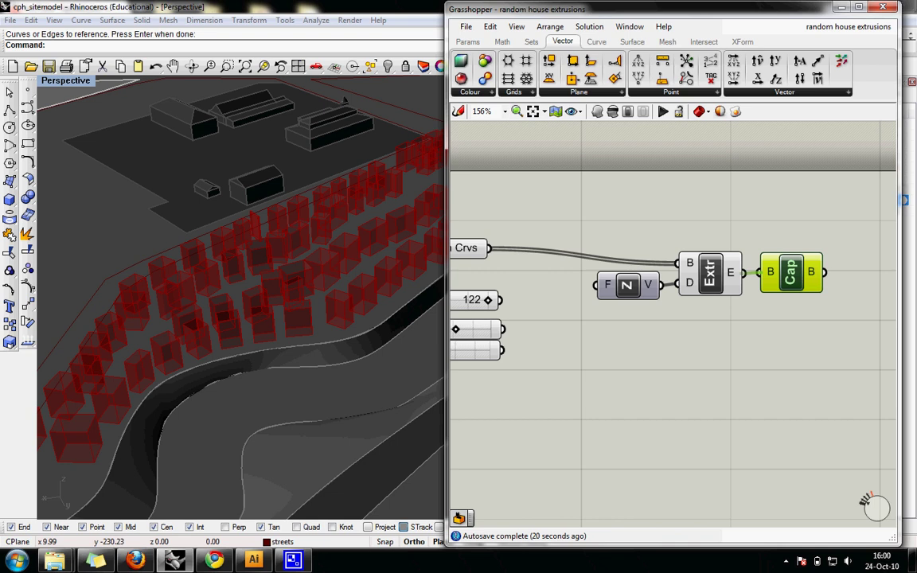
{"action": "left_click", "coordinate": [720, 346]}
{"action": "right_click_drag", "start_coordinate": [720, 346], "coordinate": [737, 347]}
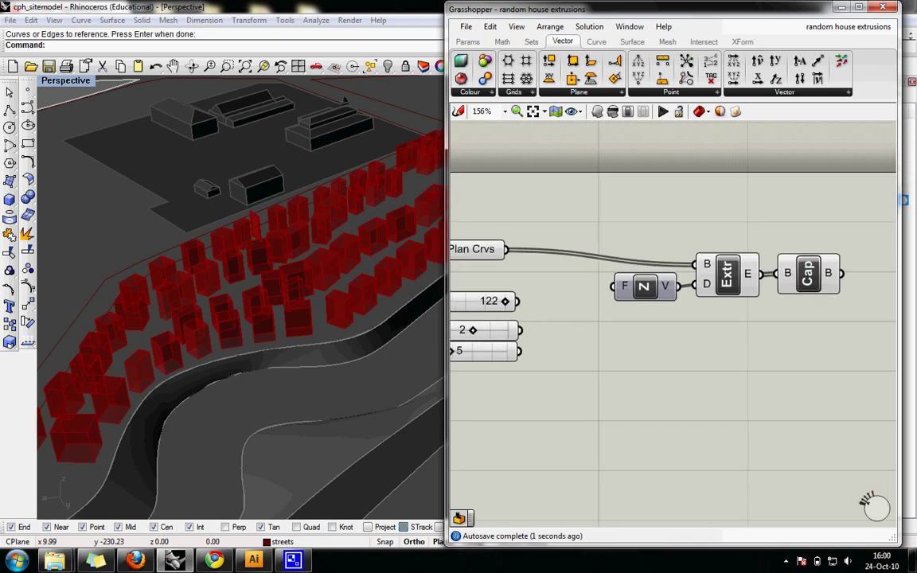
{"action": "left_click", "coordinate": [808, 274]}
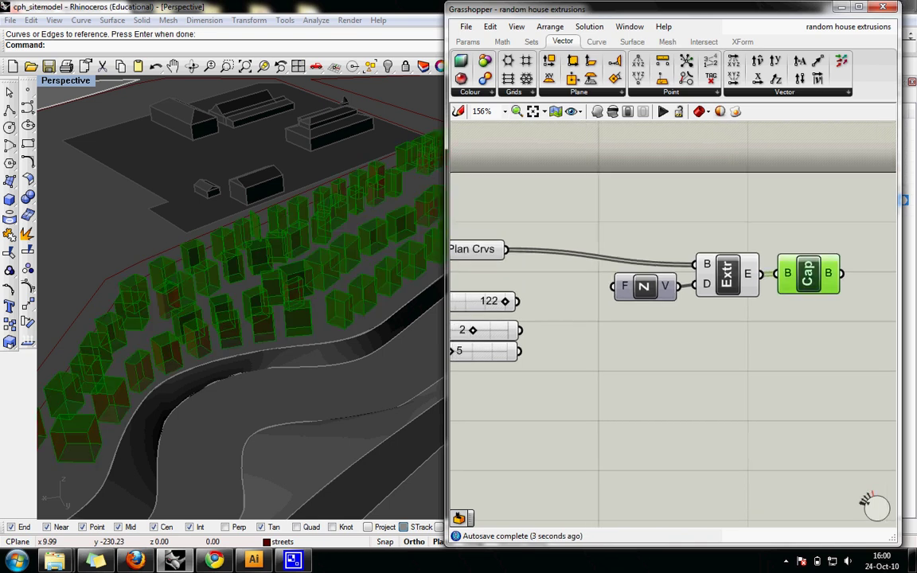
{"action": "right_click_drag", "start_coordinate": [239, 278], "coordinate": [278, 314]}
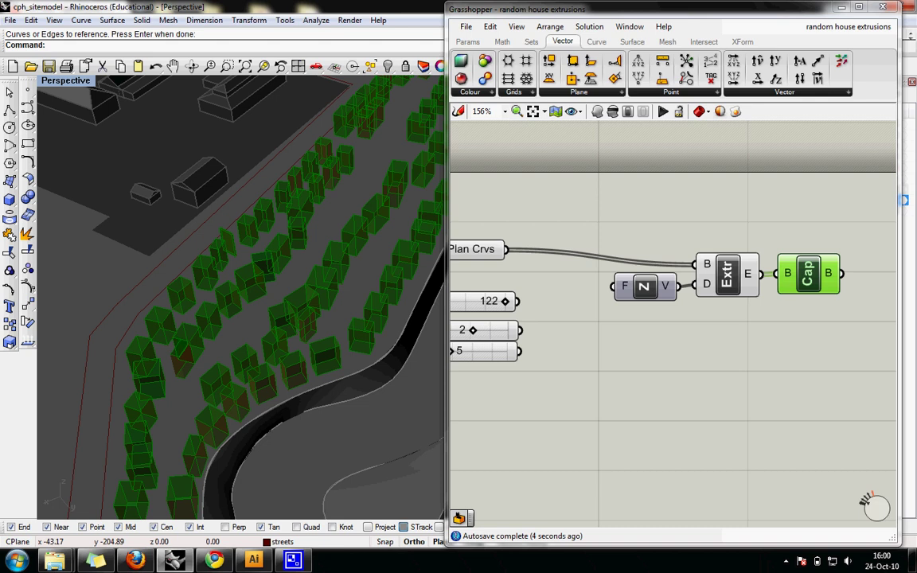
{"action": "right_click_drag", "start_coordinate": [318, 135], "coordinate": [317, 93]}
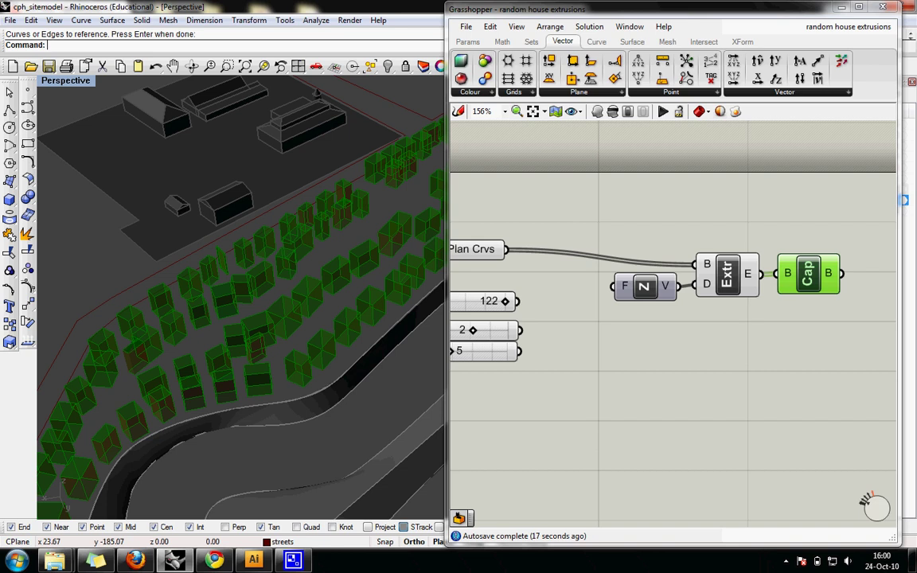
- Move the Unit Z, Extrude and Cap components together farther from the sliders to free up canvas space
{"action": "left_click_drag", "start_coordinate": [794, 327], "coordinate": [628, 246]}
{"action": "left_click_drag", "start_coordinate": [728, 274], "coordinate": [766, 243]}
{"action": "left_click", "coordinate": [740, 326]}
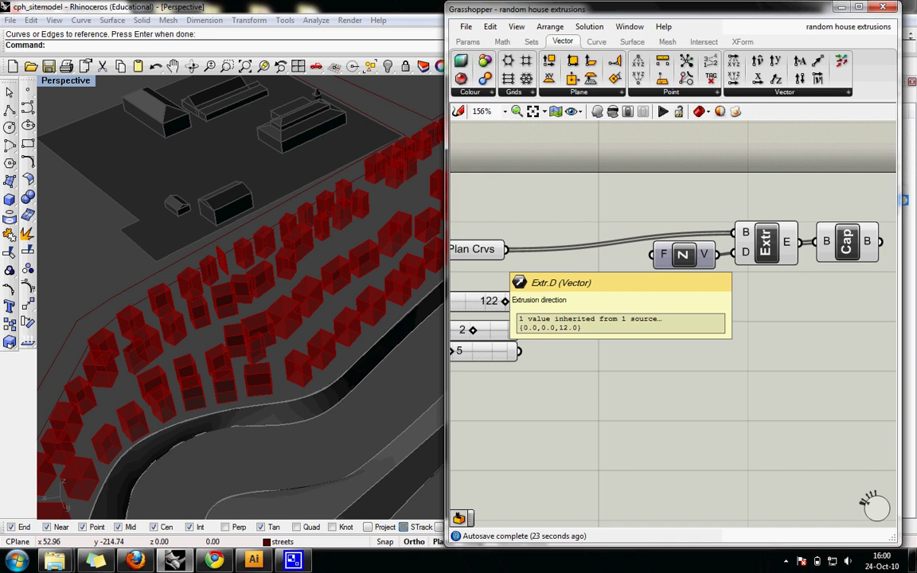
- Add a Random component to the canvas between the three sliders and the Unit Z component
{"action": "left_click_drag", "start_coordinate": [683, 256], "coordinate": [686, 258]}
{"action": "left_click", "coordinate": [684, 306]}
{"action": "right_click_drag", "start_coordinate": [685, 307], "coordinate": [700, 301]}
{"action": "right_click_drag", "start_coordinate": [636, 234], "coordinate": [785, 236]}
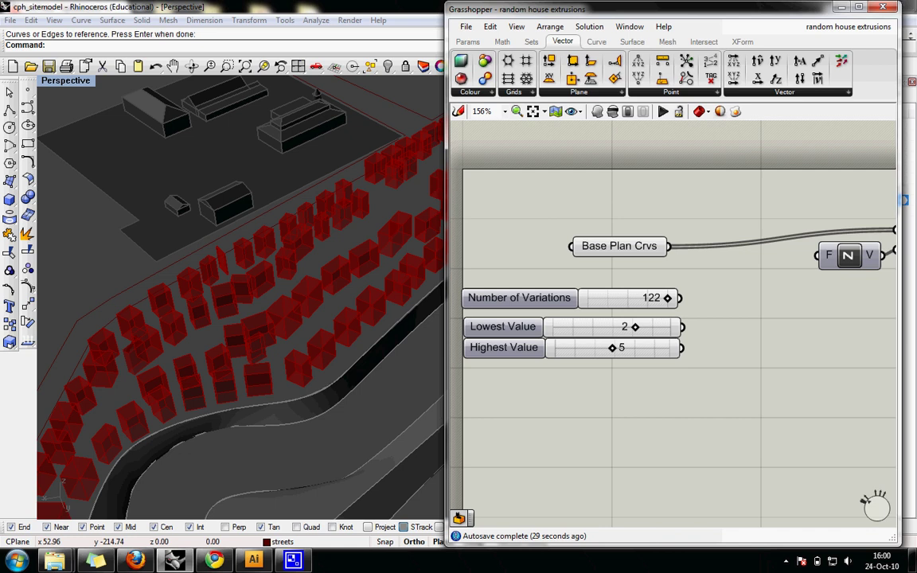
{"action": "left_click", "coordinate": [596, 41]}
{"action": "left_click", "coordinate": [502, 41]}
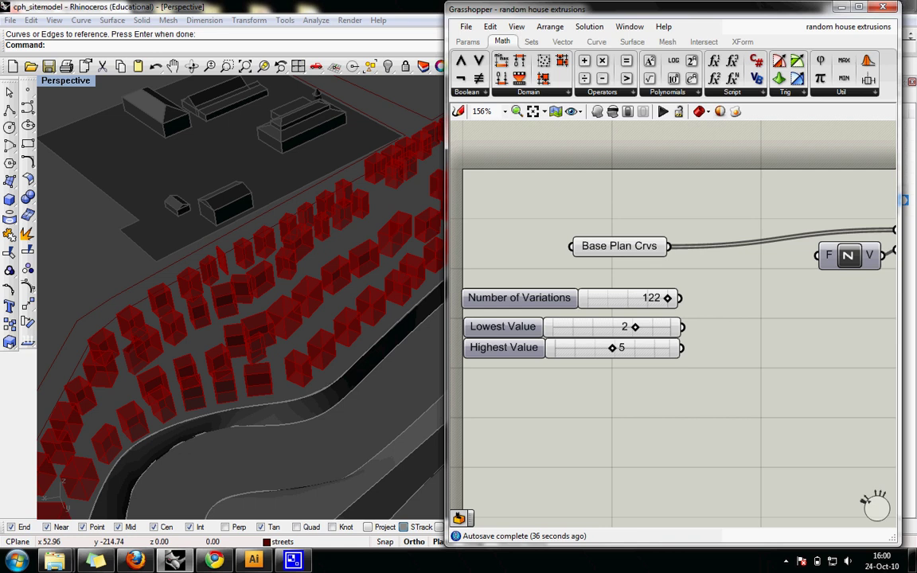
{"action": "left_click", "coordinate": [531, 41]}
{"action": "left_click", "coordinate": [582, 91]}
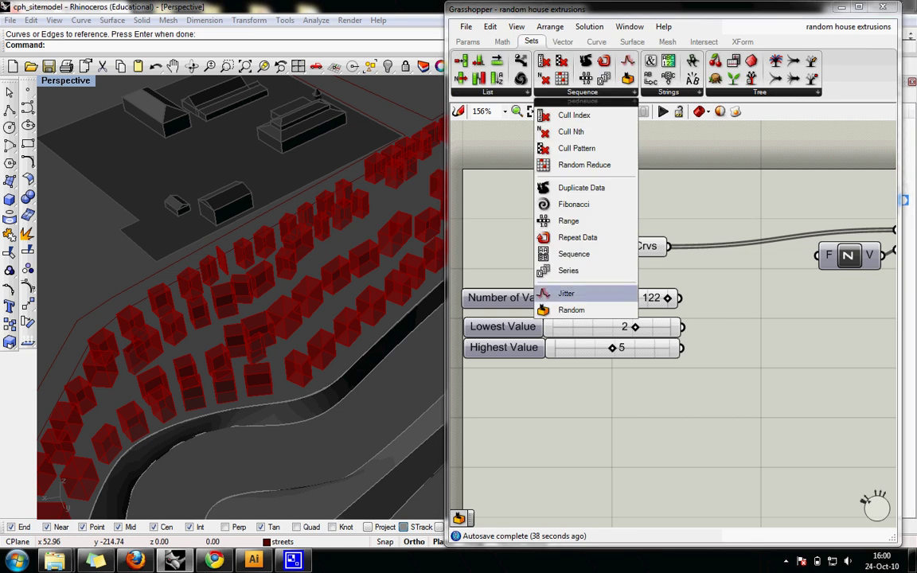
{"action": "left_click", "coordinate": [569, 309]}
{"action": "left_click", "coordinate": [760, 321]}
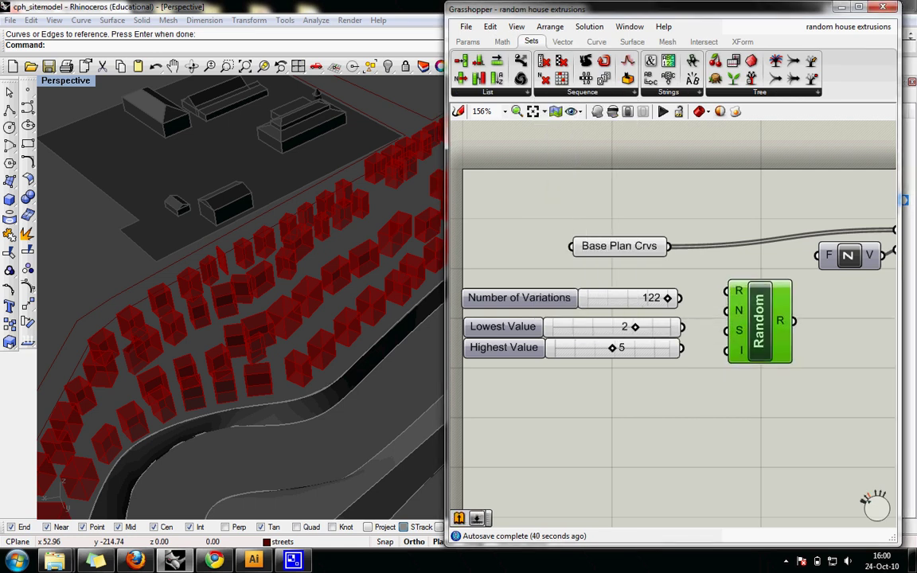
{"action": "left_click_drag", "start_coordinate": [759, 322], "coordinate": [760, 320]}
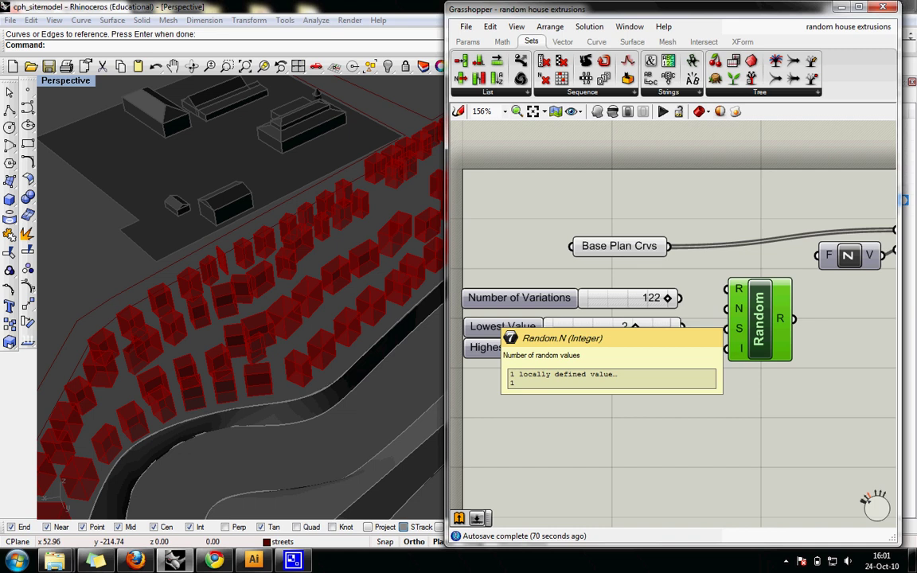
- Connect the Number of Variations slider to Random's N input and Random's output to the Unit Z factor
{"action": "left_click_drag", "start_coordinate": [679, 298], "coordinate": [726, 309]}
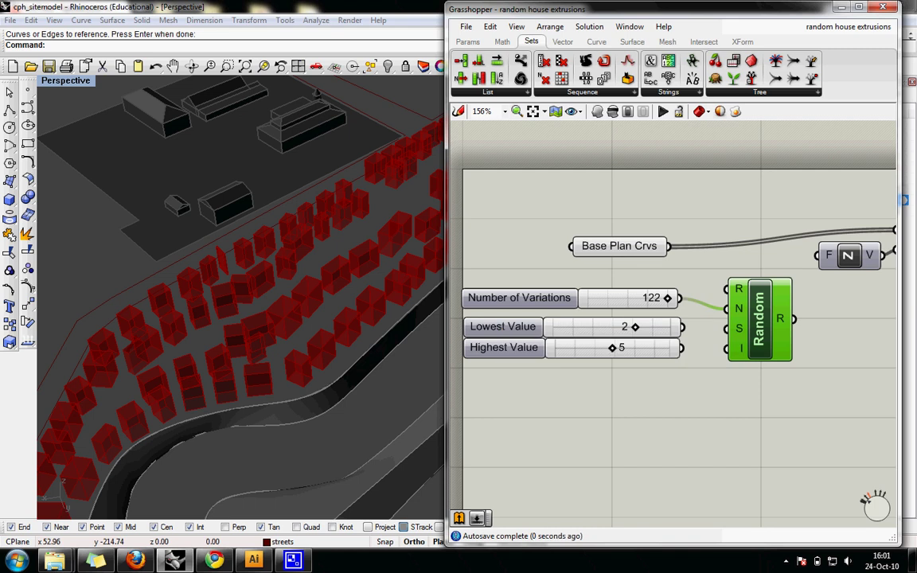
{"action": "left_click_drag", "start_coordinate": [794, 319], "coordinate": [818, 255]}
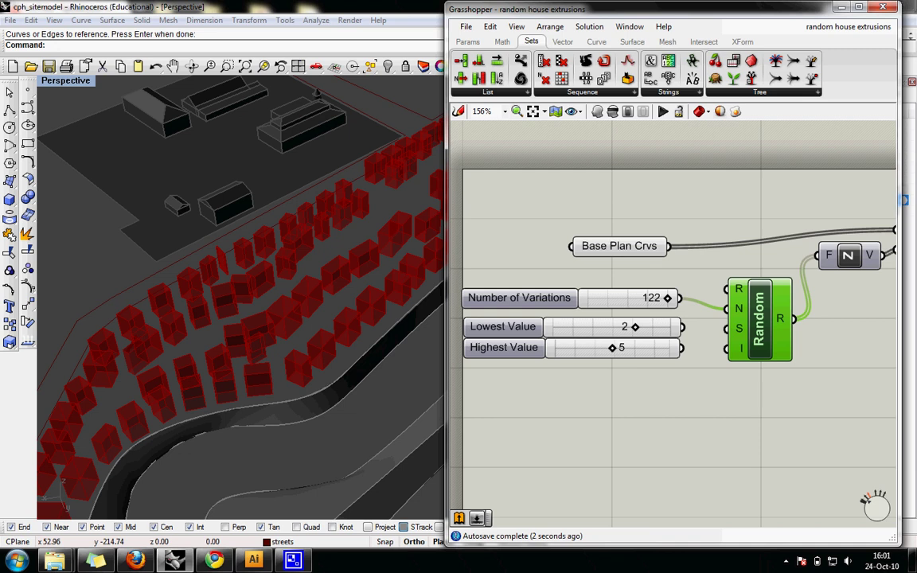
{"action": "mouse_move", "coordinate": [759, 319]}
{"action": "left_mouse_down"}
{"action": "mouse_move", "coordinate": [751, 316]}
{"action": "mouse_move", "coordinate": [757, 323]}
{"action": "left_mouse_up"}
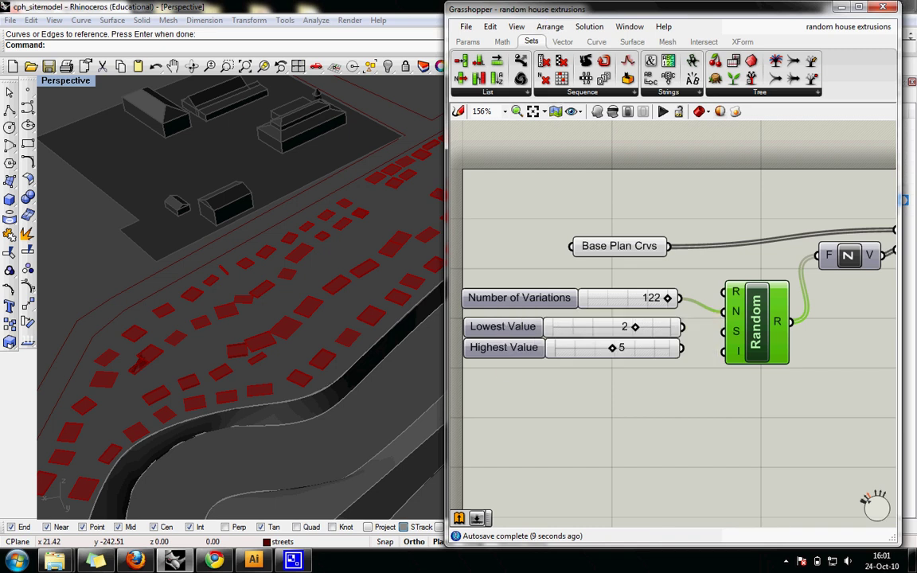
- Add a Domain component in front of Random and feed its A and B inputs from the Lowest Value and Highest Value sliders
{"action": "left_click", "coordinate": [503, 41]}
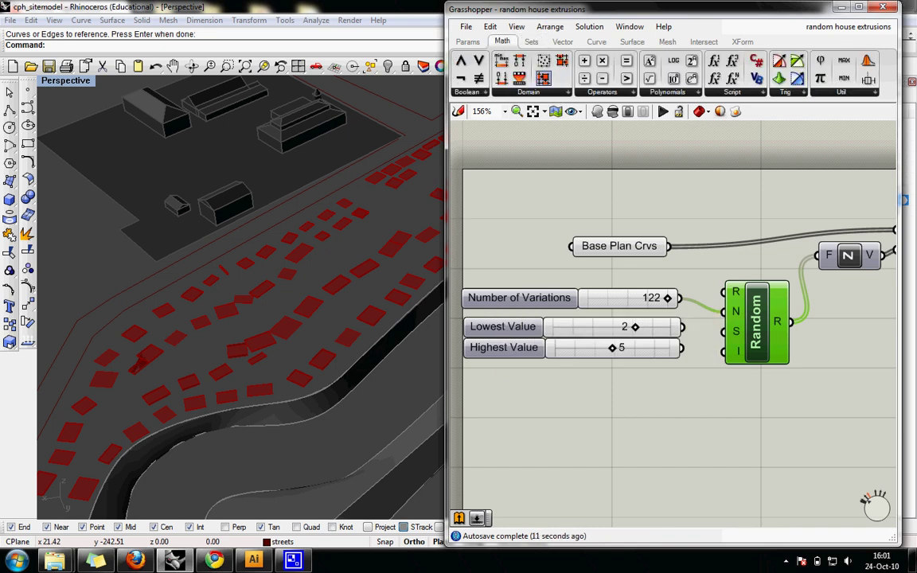
{"action": "left_click", "coordinate": [528, 92]}
{"action": "left_click", "coordinate": [535, 149]}
{"action": "left_click", "coordinate": [707, 403]}
{"action": "left_click_drag", "start_coordinate": [756, 322], "coordinate": [775, 318]}
{"action": "left_click_drag", "start_coordinate": [707, 403], "coordinate": [716, 336]}
- Move the Domain component and its two sliders away from Random, and connect the domain output to Random's R input
{"action": "left_click", "coordinate": [503, 326], "text": "shift"}
{"action": "left_click", "coordinate": [503, 348], "text": "shift"}
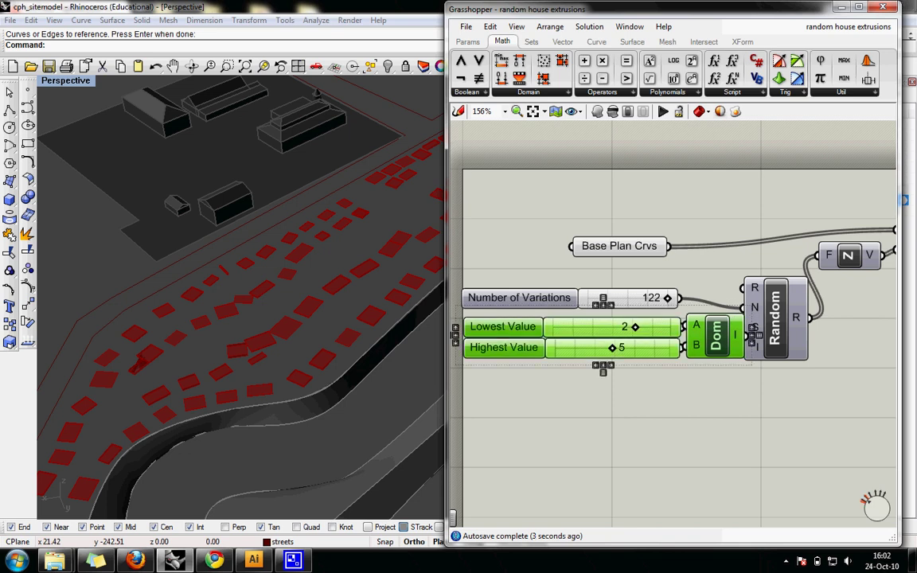
{"action": "left_click_drag", "start_coordinate": [503, 348], "coordinate": [470, 353]}
{"action": "left_click", "coordinate": [509, 398]}
{"action": "left_click_drag", "start_coordinate": [713, 340], "coordinate": [743, 288]}
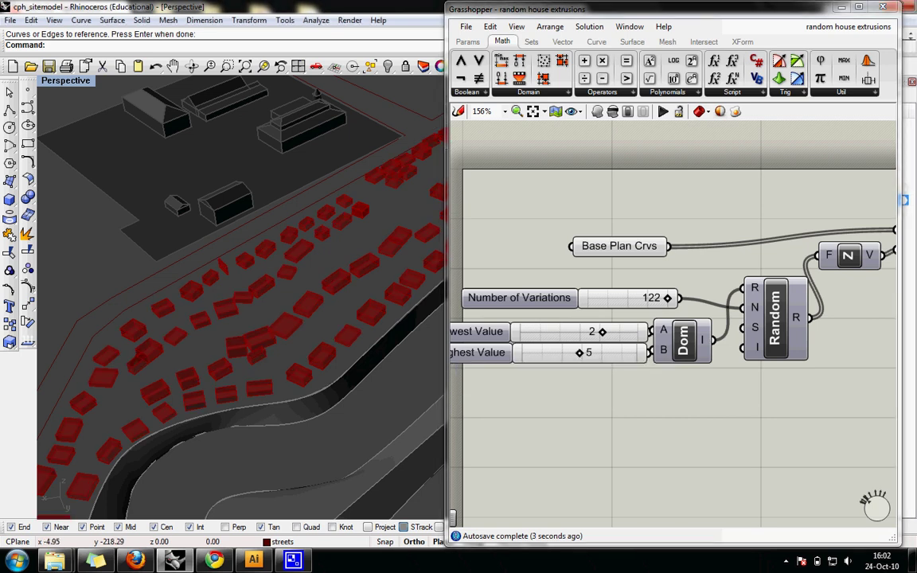
- Switch to Rhino and examine the random-height house volumes in the Perspective viewport from several angles and distances
{"action": "left_click", "coordinate": [842, 7]}
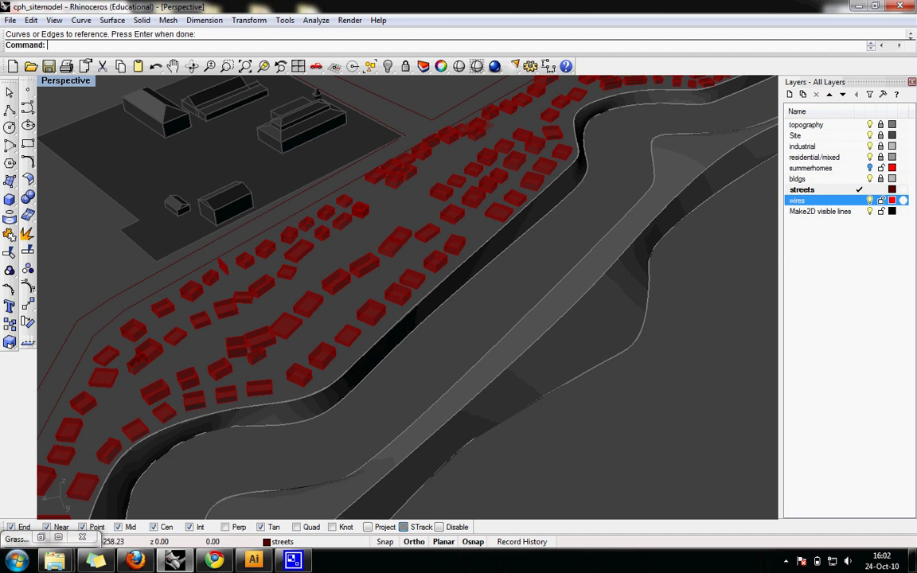
{"action": "right_click_drag", "start_coordinate": [413, 326], "coordinate": [561, 203]}
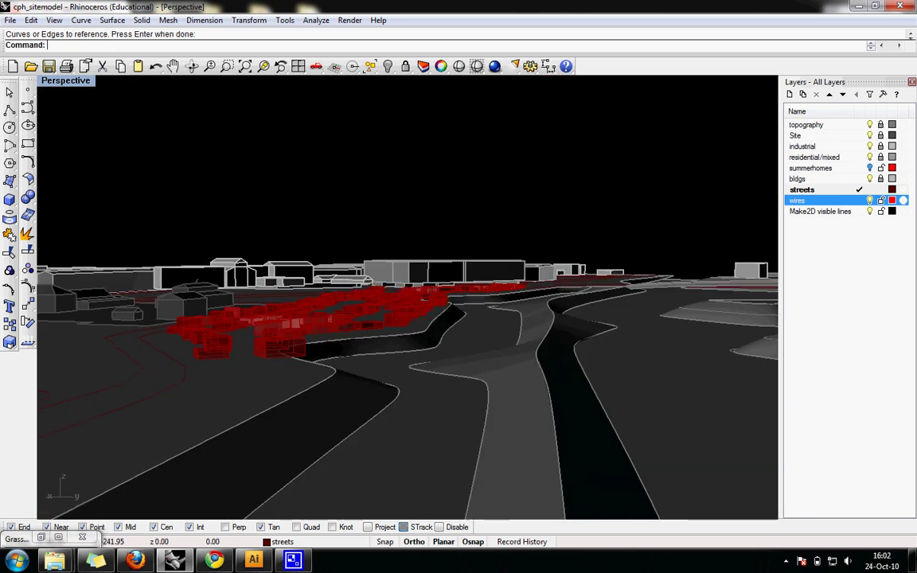
{"action": "scroll", "coordinate": [407, 298], "scroll_direction": "up", "scroll_amount": 5}
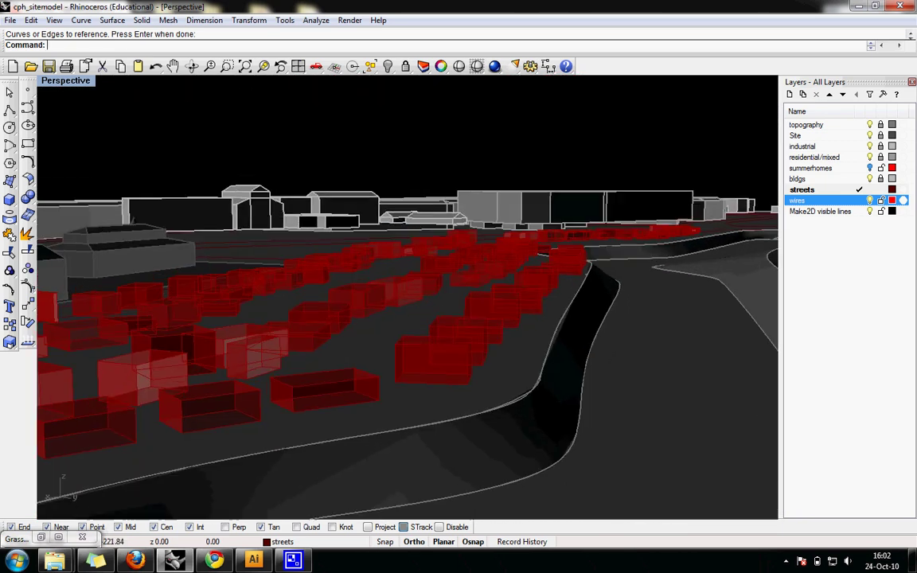
{"action": "right_click_drag", "start_coordinate": [478, 262], "coordinate": [337, 344]}
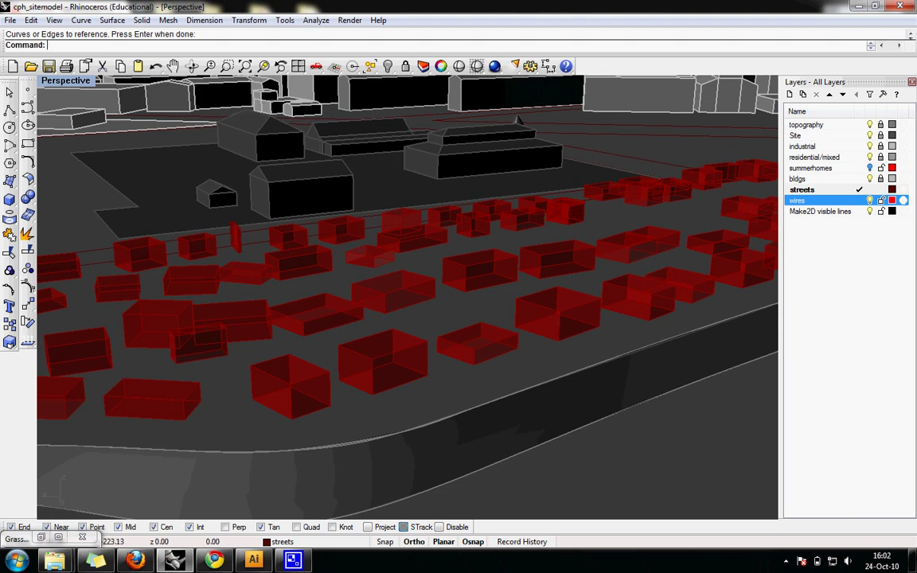
{"action": "right_click_drag", "start_coordinate": [382, 298], "coordinate": [495, 376]}
{"action": "scroll", "coordinate": [506, 342], "scroll_direction": "down", "scroll_amount": 5}
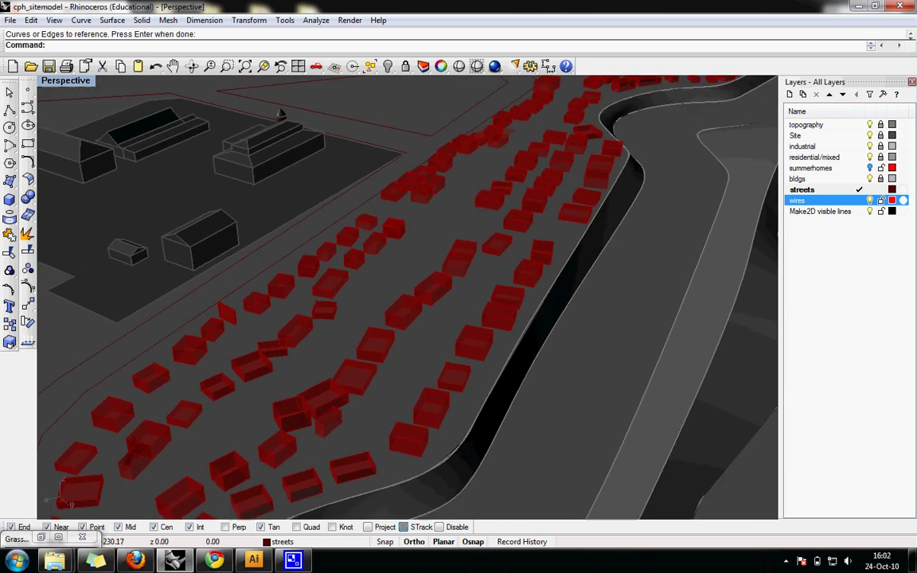
{"action": "right_click_drag", "start_coordinate": [410, 356], "coordinate": [420, 340], "text": "shift"}
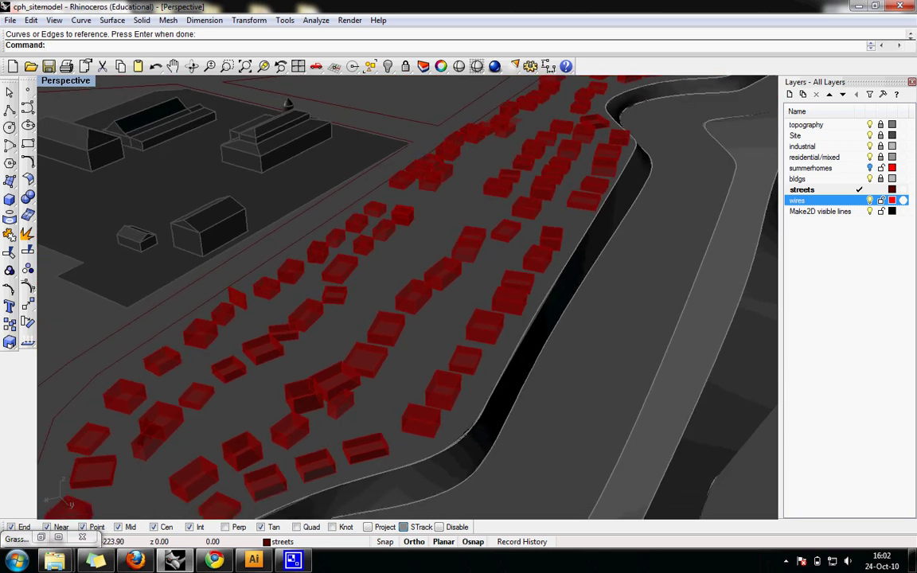
{"action": "scroll", "coordinate": [419, 341], "scroll_direction": "down", "scroll_amount": 3}
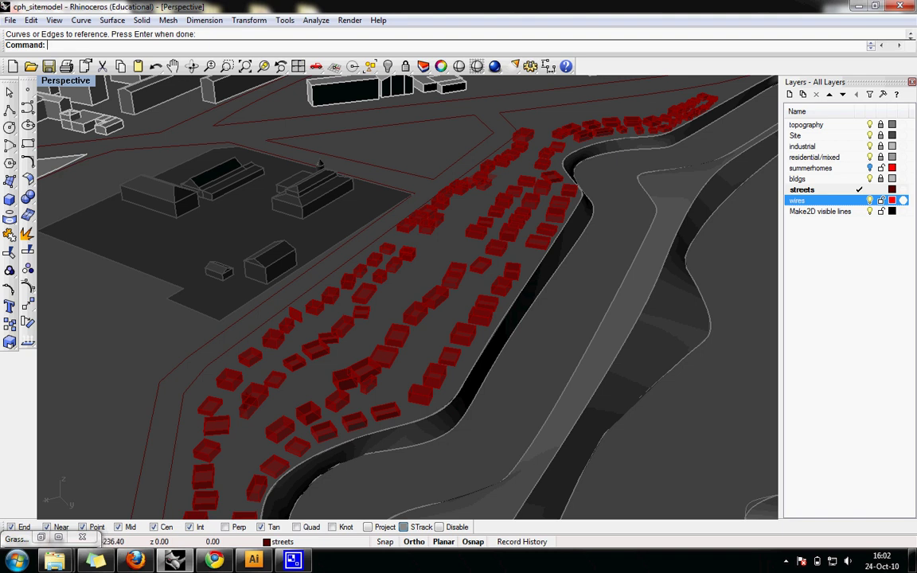
{"action": "right_click_drag", "start_coordinate": [321, 164], "coordinate": [311, 182]}
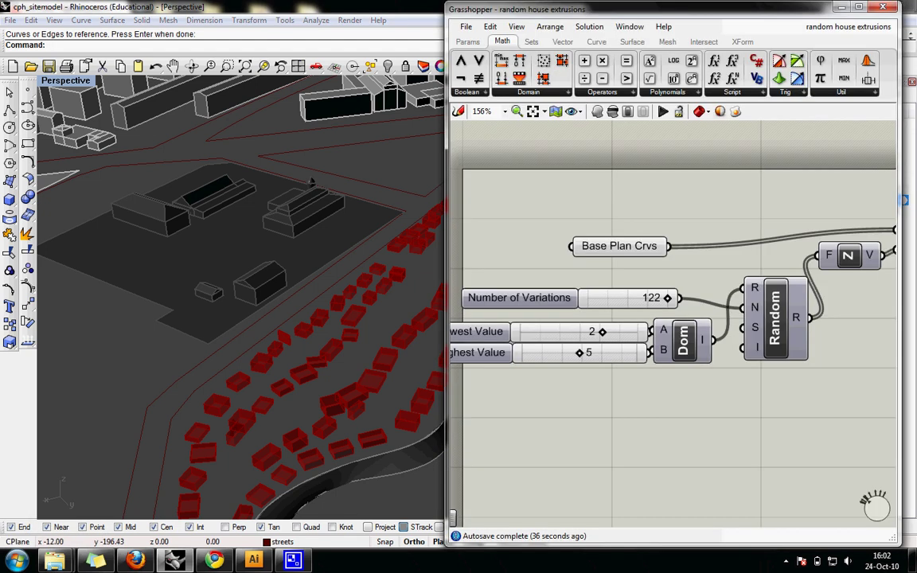
{"action": "right_click_drag", "start_coordinate": [335, 318], "coordinate": [220, 319], "text": "shift"}
- Select the Cap component in the Grasshopper definition to highlight its house volumes
{"action": "right_click_drag", "start_coordinate": [676, 430], "coordinate": [658, 441]}
{"action": "scroll", "coordinate": [655, 399], "scroll_direction": "down", "scroll_amount": 2}
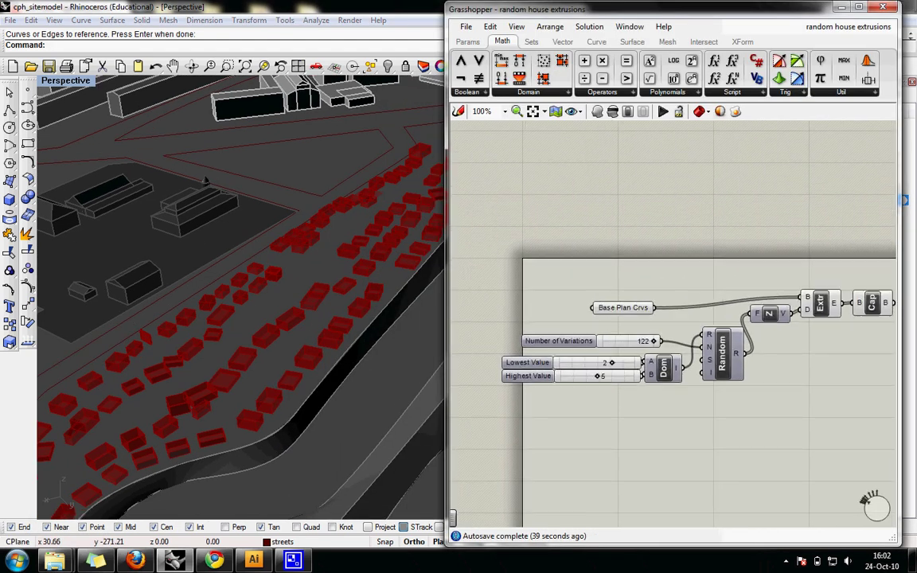
{"action": "right_click_drag", "start_coordinate": [656, 400], "coordinate": [591, 400]}
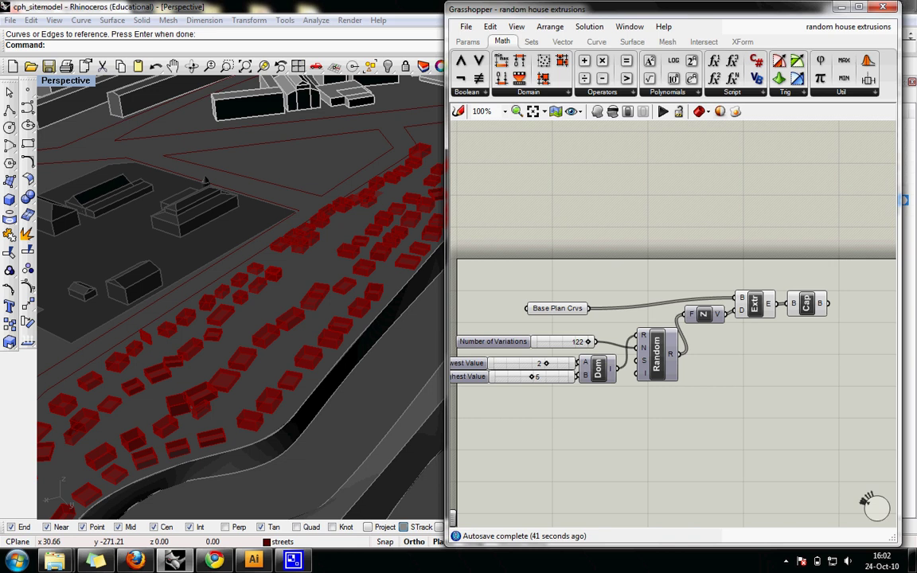
{"action": "left_click", "coordinate": [806, 304]}
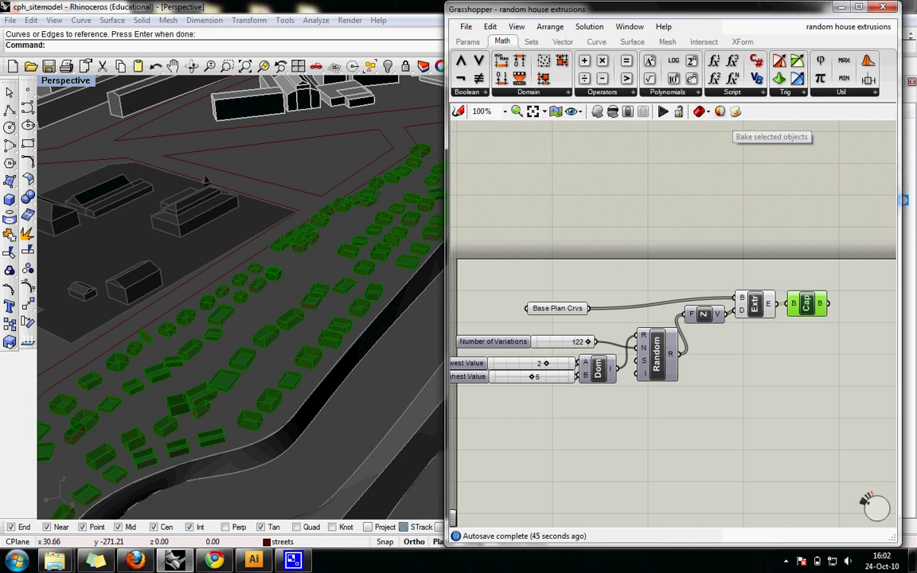
- Turn on the summerhomes layer in Rhino and compare its houses with the highlighted extrusions
{"action": "left_click", "coordinate": [841, 7]}
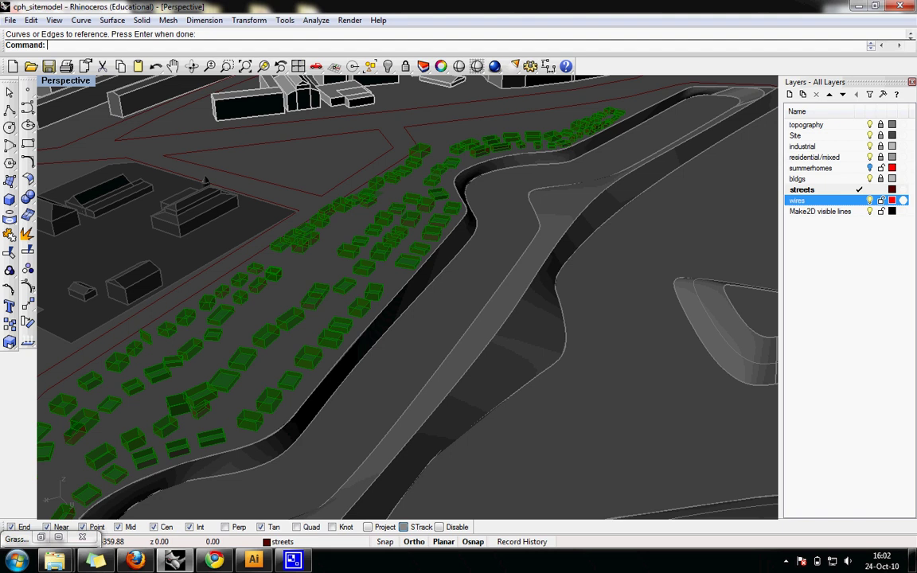
{"action": "left_click", "coordinate": [870, 168]}
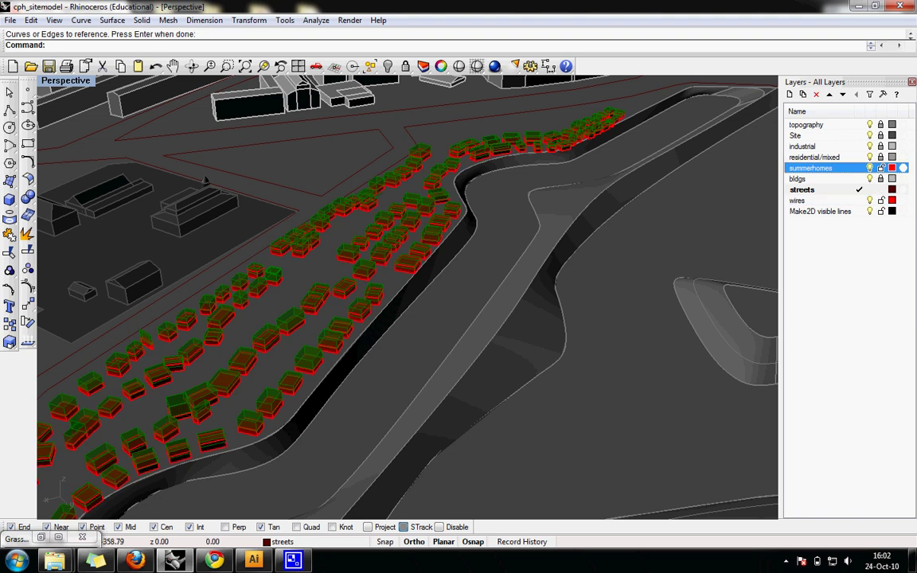
{"action": "right_click_drag", "start_coordinate": [477, 302], "coordinate": [366, 308]}
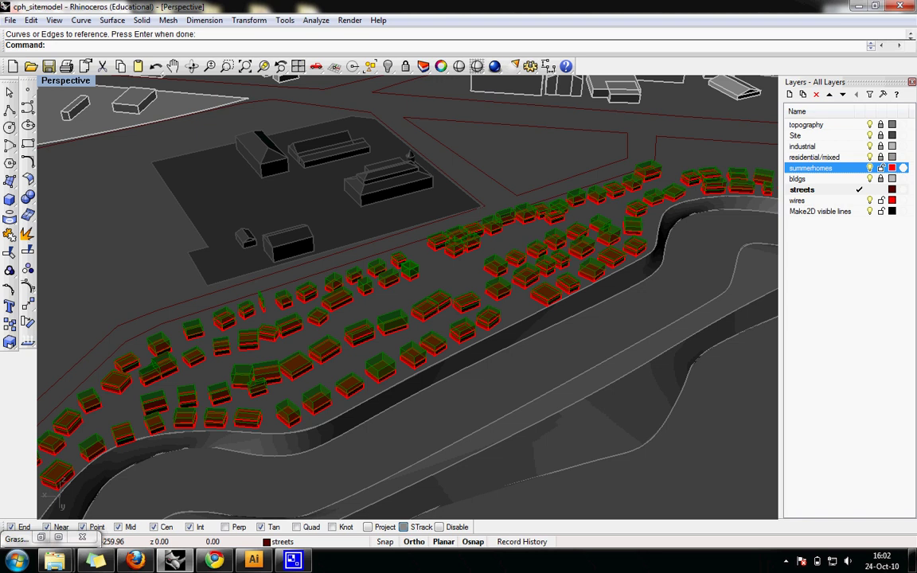